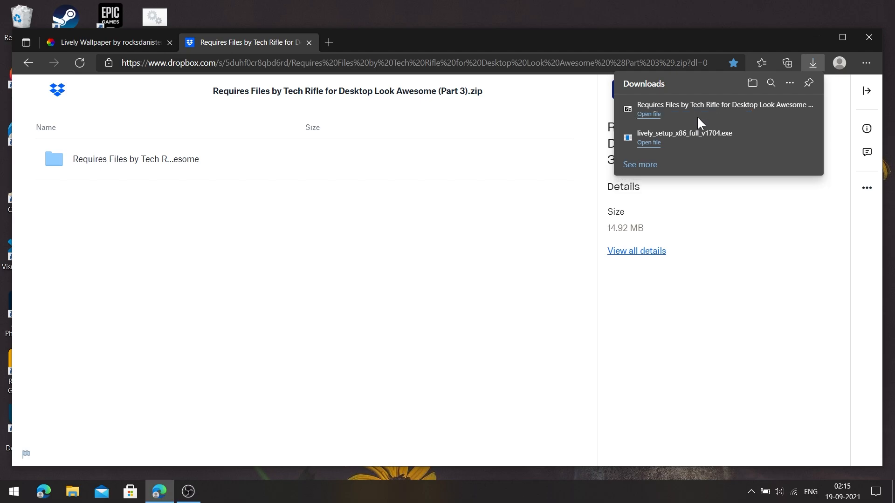
Show the downloaded required-files zip in its folder and minimize the browser
left_click(774, 111)
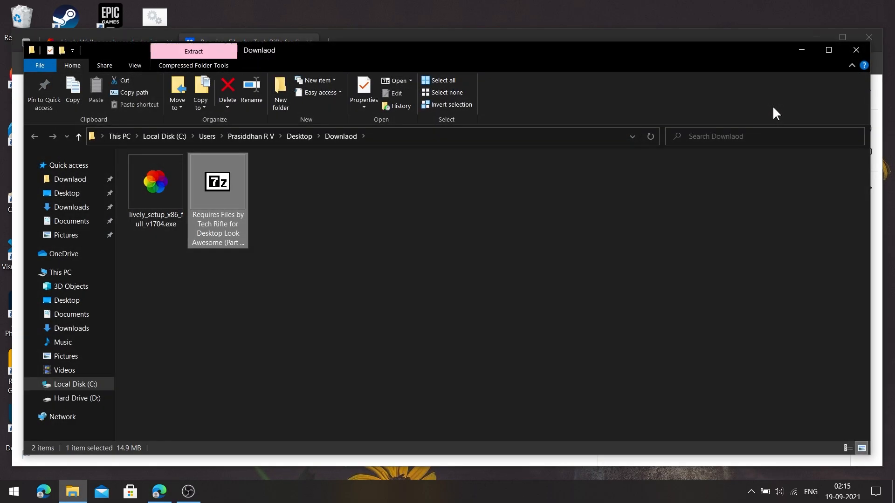
left_click(821, 35)
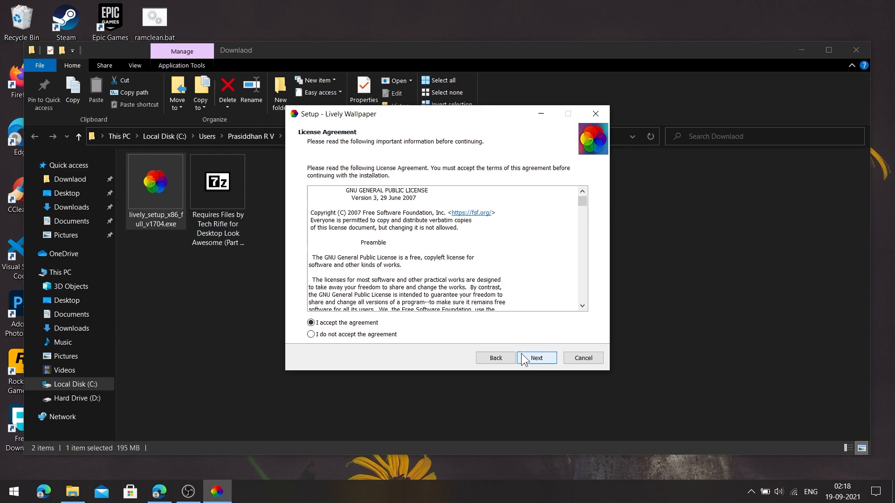
Install Lively Wallpaper into the existing folder with a desktop shortcut and Start with Windows enabled, launch it, and proceed through its welcome wizard
left_click(524, 360)
left_click(524, 360)
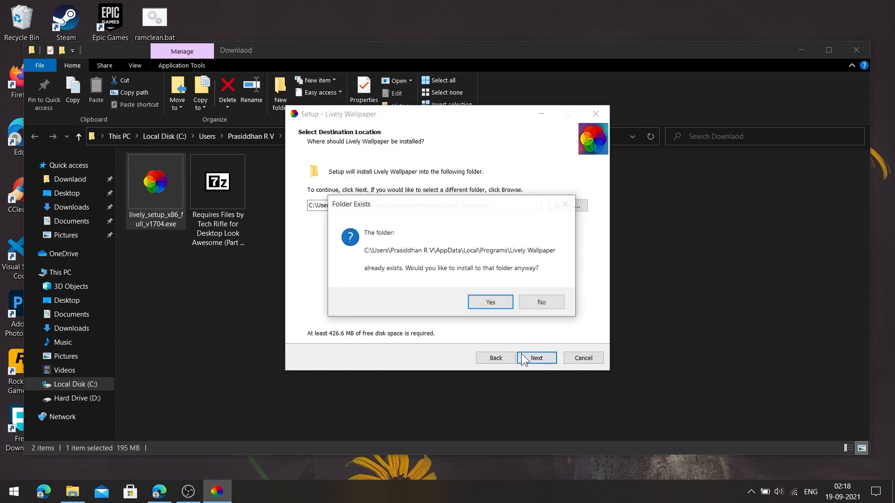
left_click(502, 306)
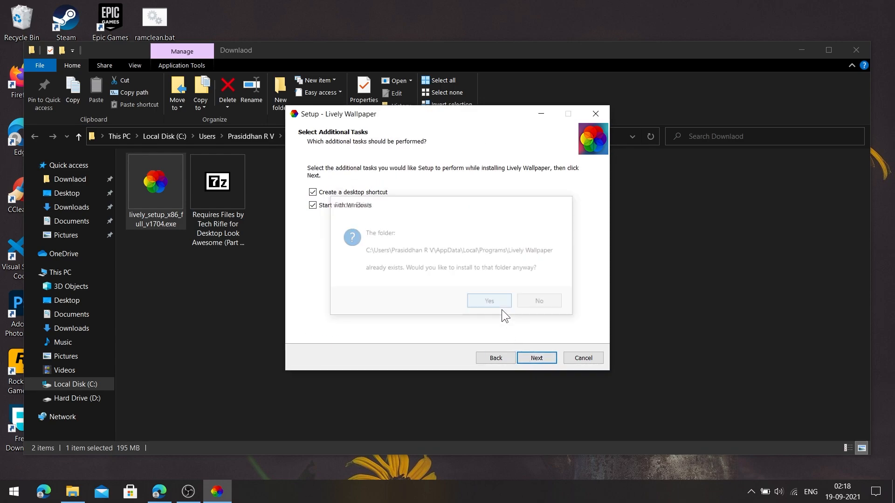
left_click(528, 357)
left_click(528, 356)
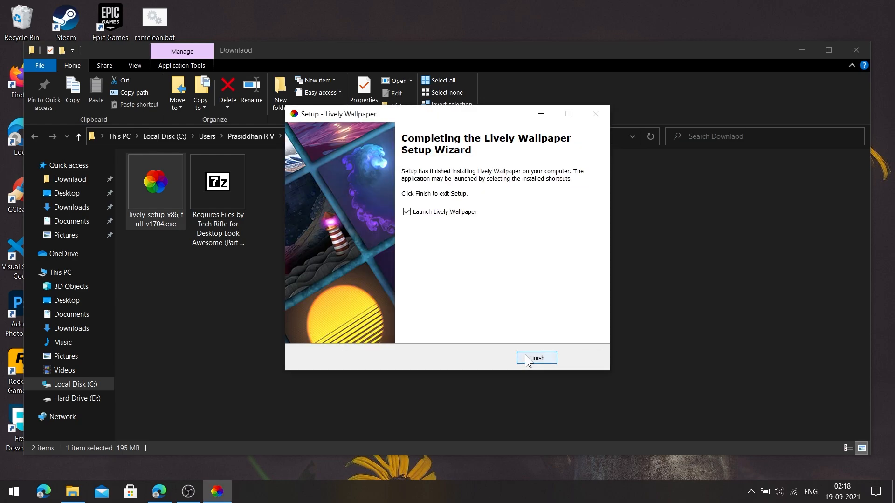
left_click(526, 356)
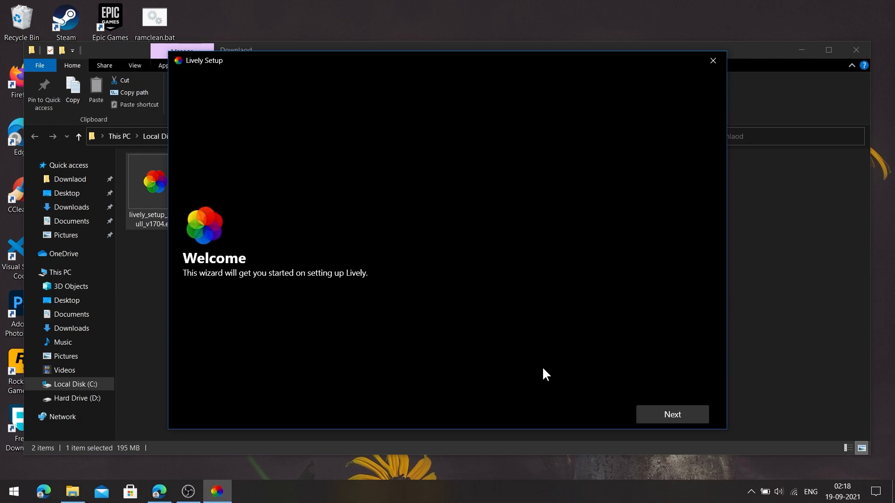
left_click(670, 414)
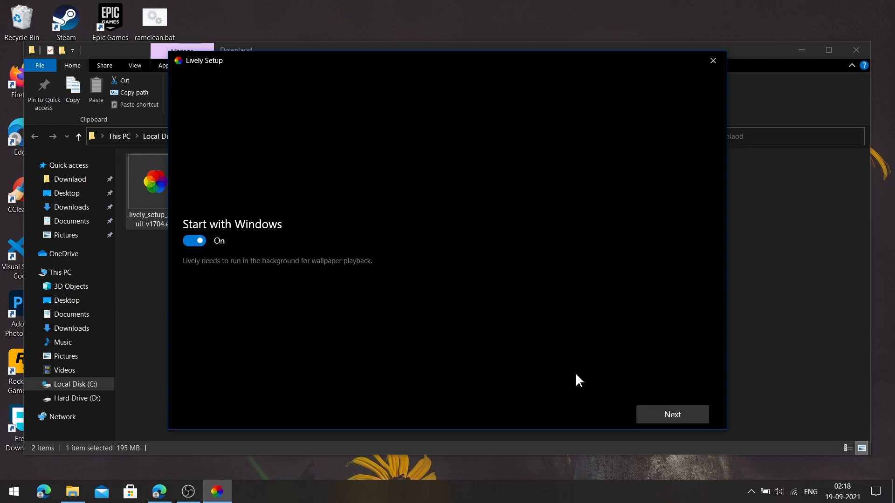
left_click(659, 419)
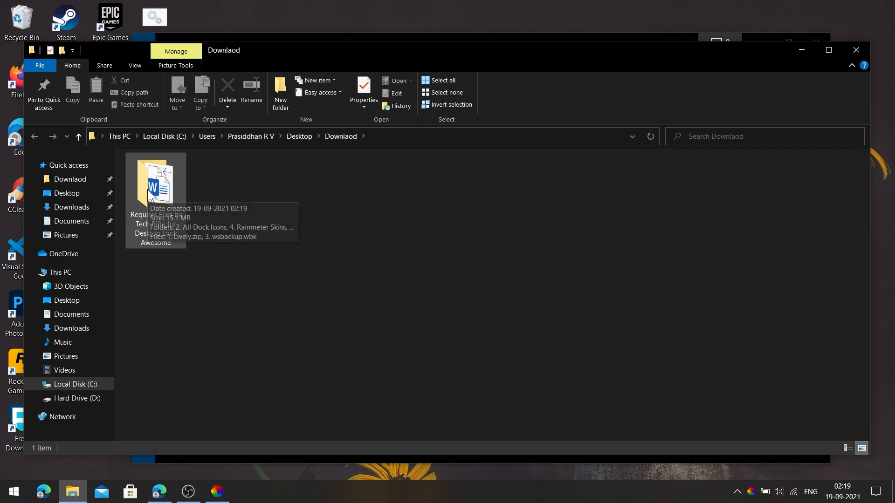
Add 1. Lively.zip from the extracted Requires Files by Tech Rifle for Desktop Look Awesome folder as a wallpaper in Lively
double_click(148, 189)
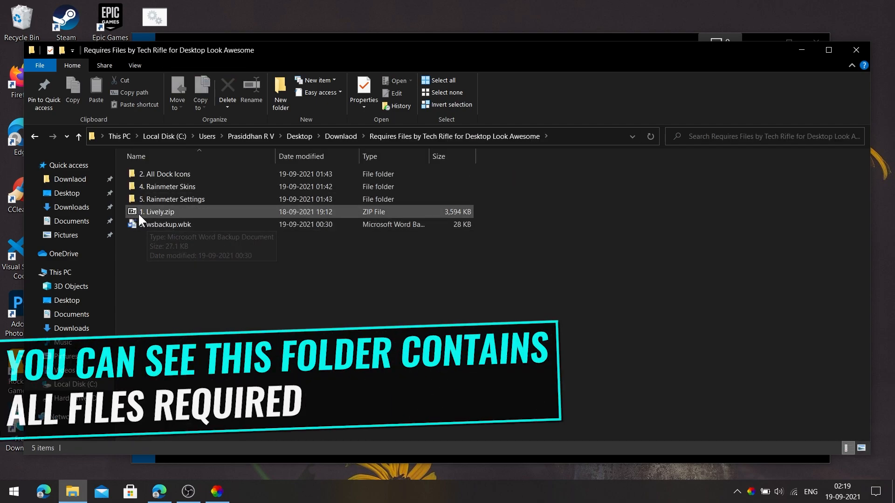
left_click(170, 214)
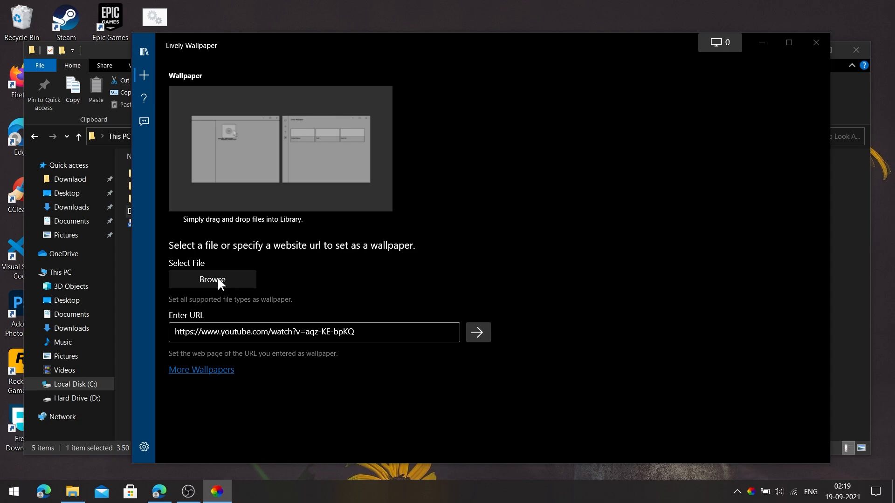
left_click(218, 276)
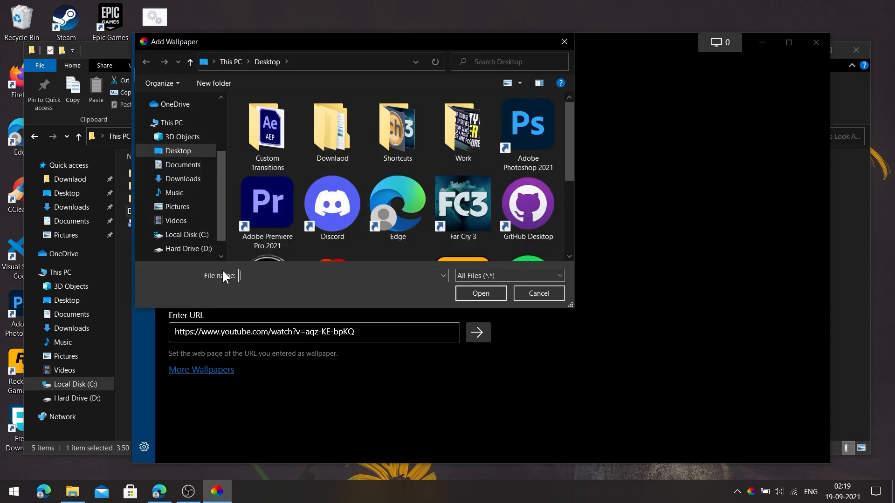
double_click(328, 127)
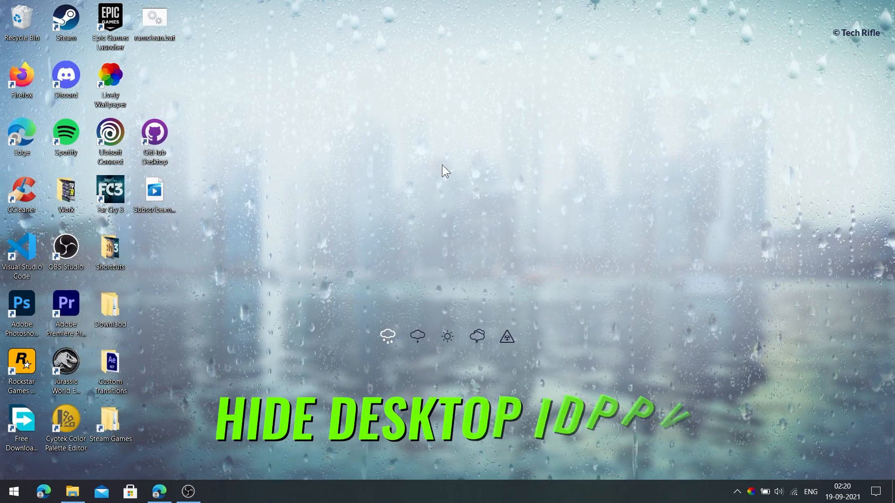
Hide the desktop icons and switch the rain wallpaper to its second weather mode, the cloud with a single drop
right_click(295, 169)
mouse_move(317, 174)
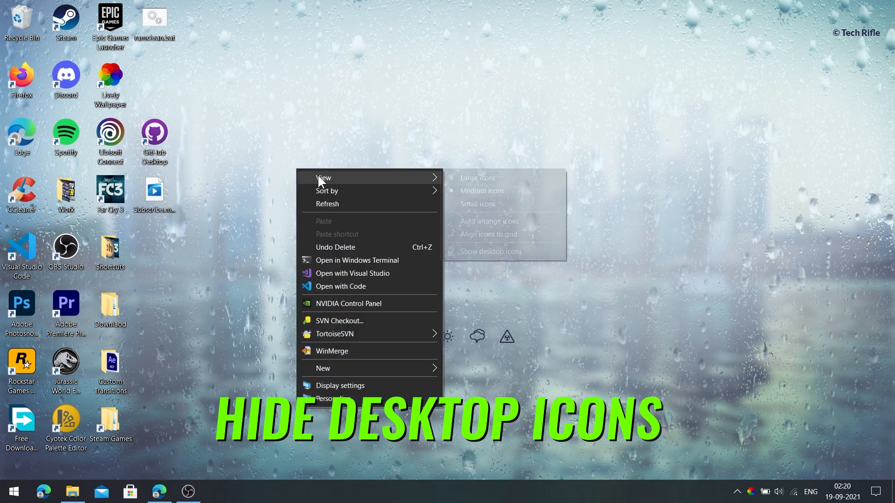
left_click(504, 245)
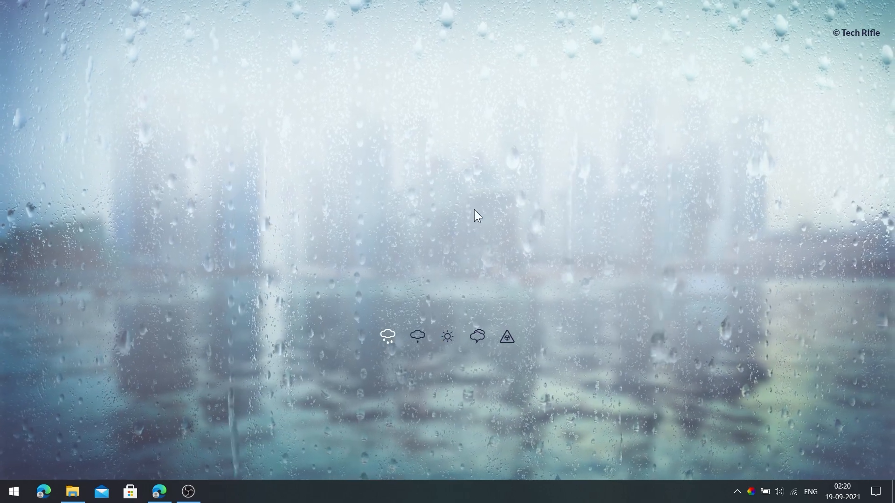
left_click(422, 337)
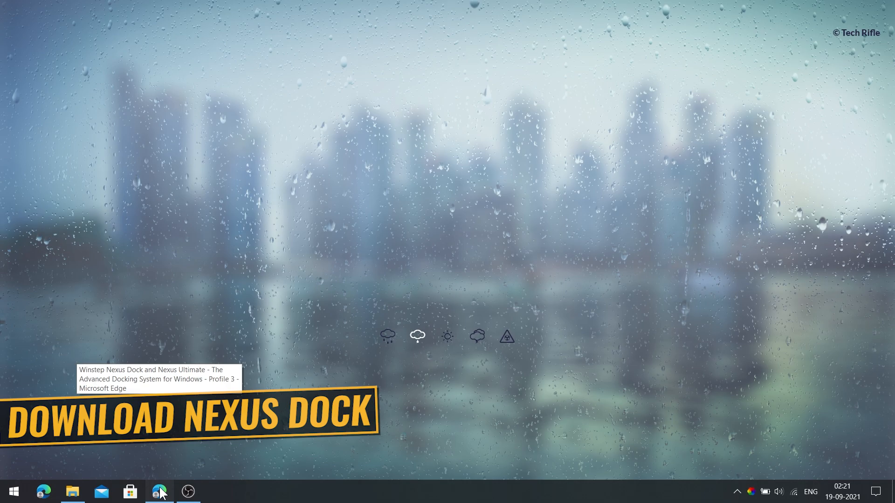
Switch to Edge, download the free Winstep Nexus dock, and show nexus.zip in its folder with the browser minimized
left_click(159, 492)
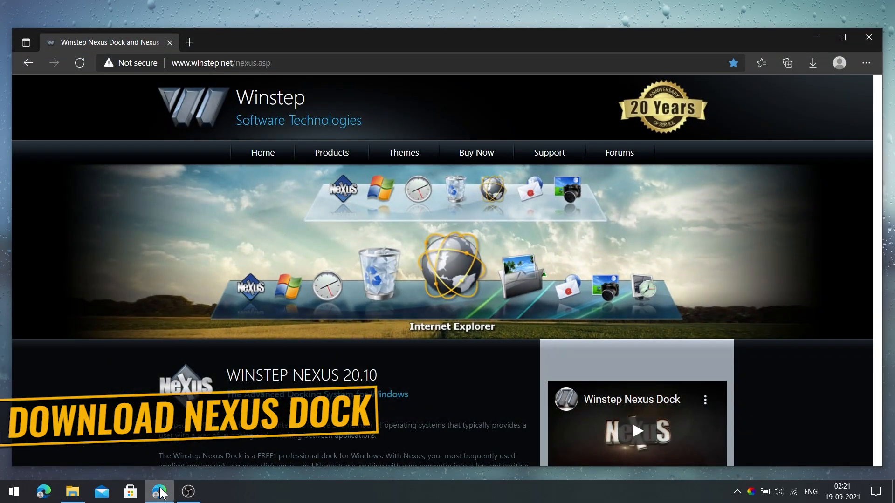
scroll(422, 395, "down", 6)
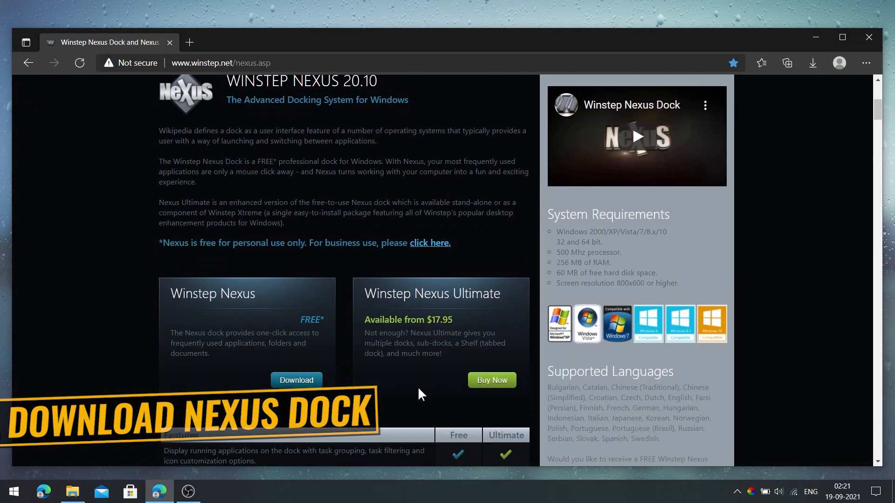
left_click_drag(164, 298, 266, 294)
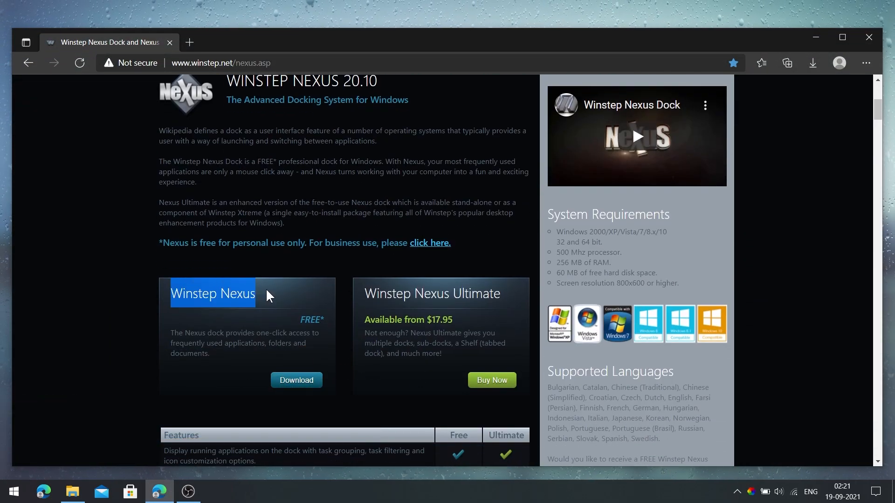
left_click(298, 381)
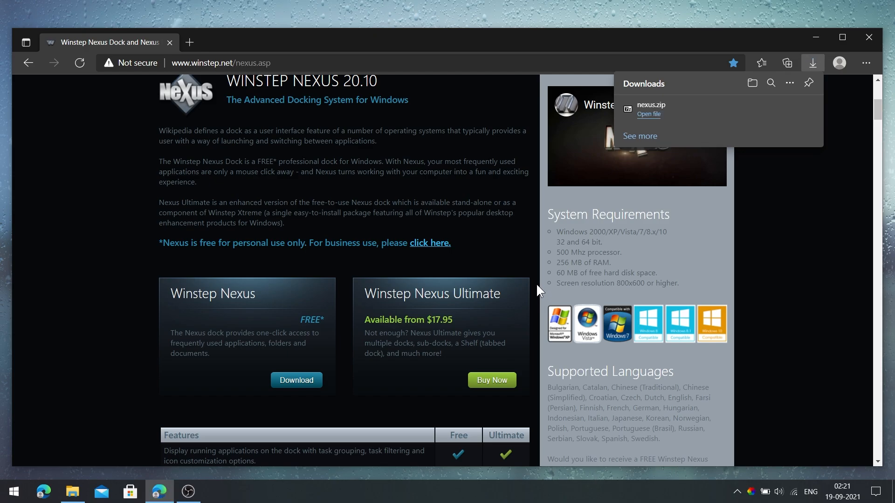
left_click(772, 109)
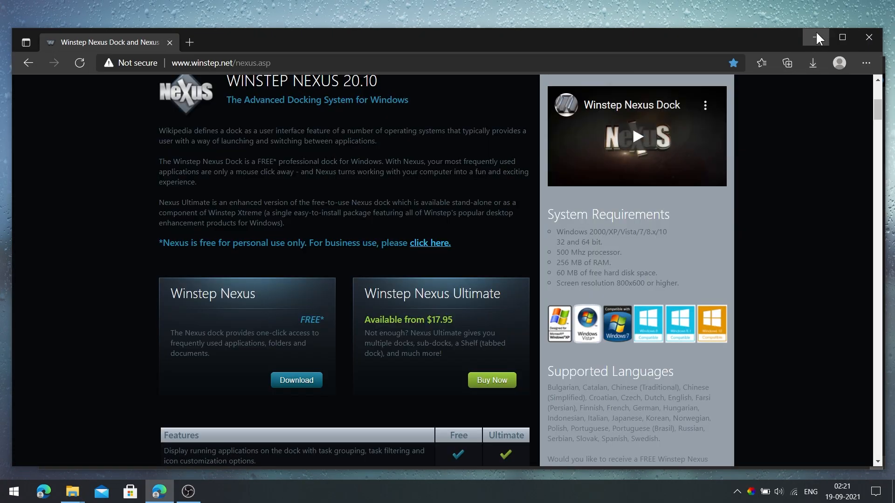
left_click(816, 33)
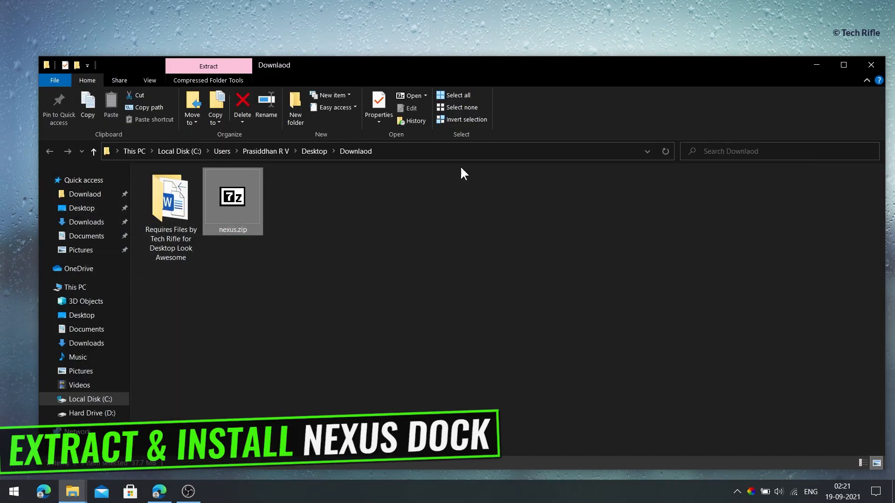
Extract nexus.zip into the current Downlaod folder
right_click(232, 205)
mouse_move(271, 233)
left_click(416, 272)
Run NexusSetup.exe and install Nexus 20.10 in English, accepting the license, keeping the Winstep Start Menu folder and launching Nexus on finish
left_click(285, 213)
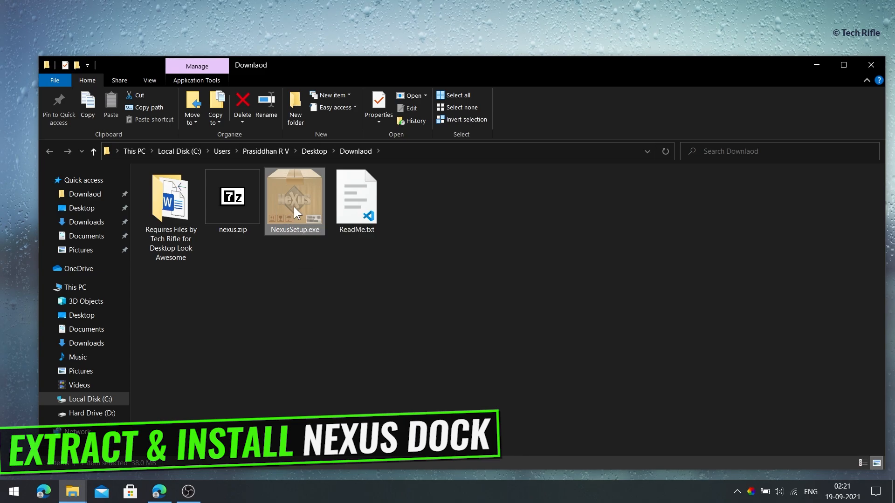
double_click(295, 212)
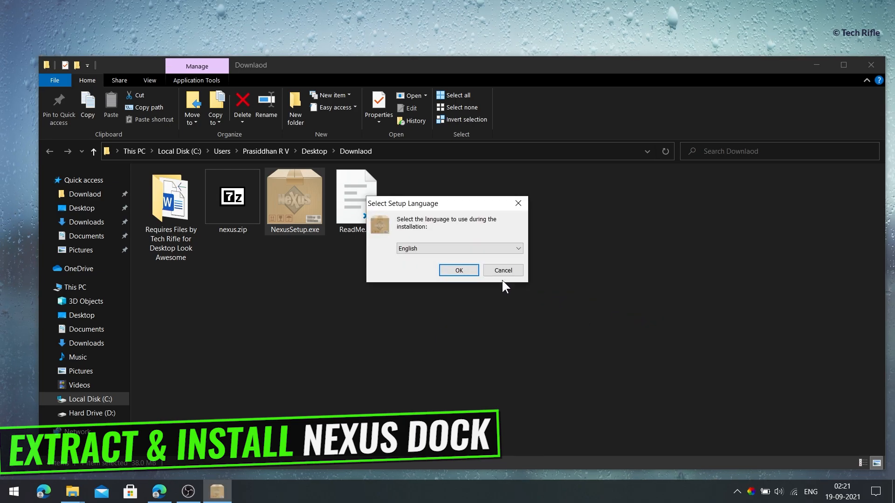
left_click(468, 270)
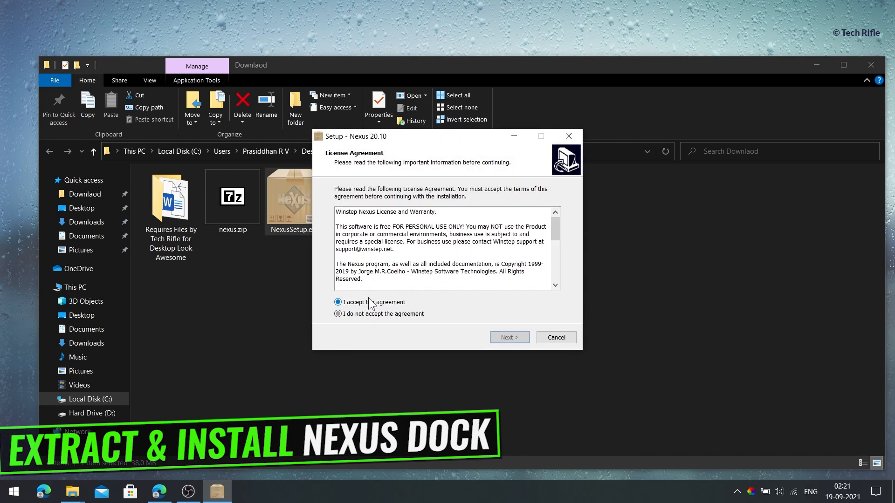
left_click(504, 342)
left_click(504, 342)
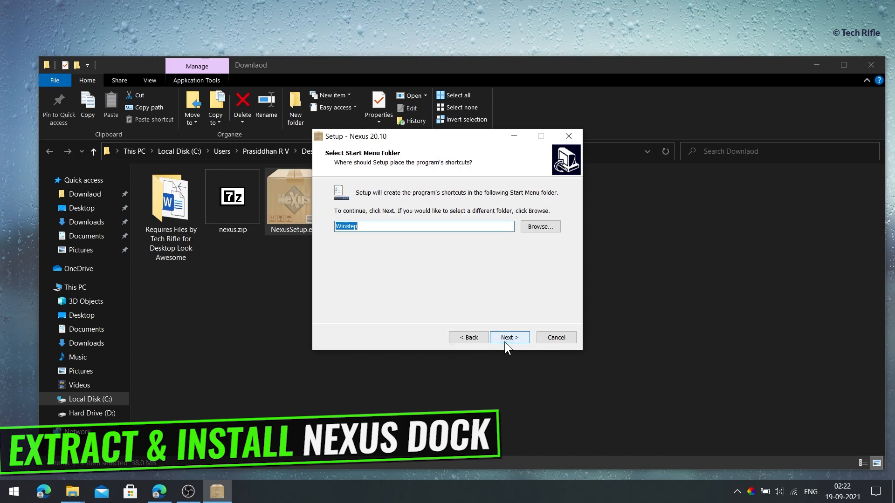
left_click(504, 337)
left_click(504, 338)
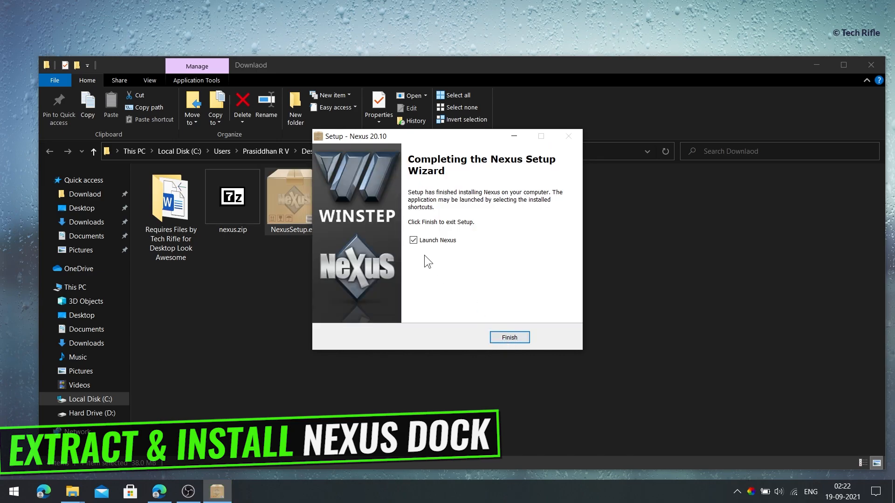
left_click(503, 332)
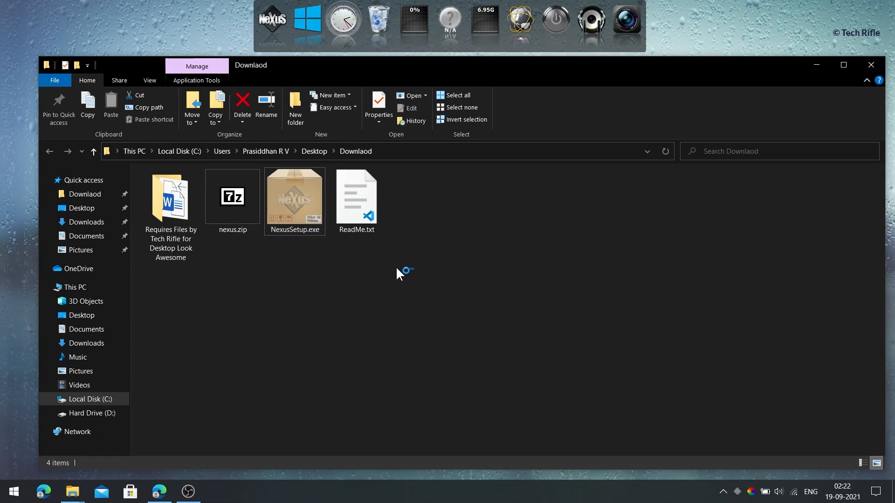
Delete nexus.zip, NexusSetup.exe and ReadMe.txt from the Downlaod folder
left_click_drag(412, 269, 240, 183)
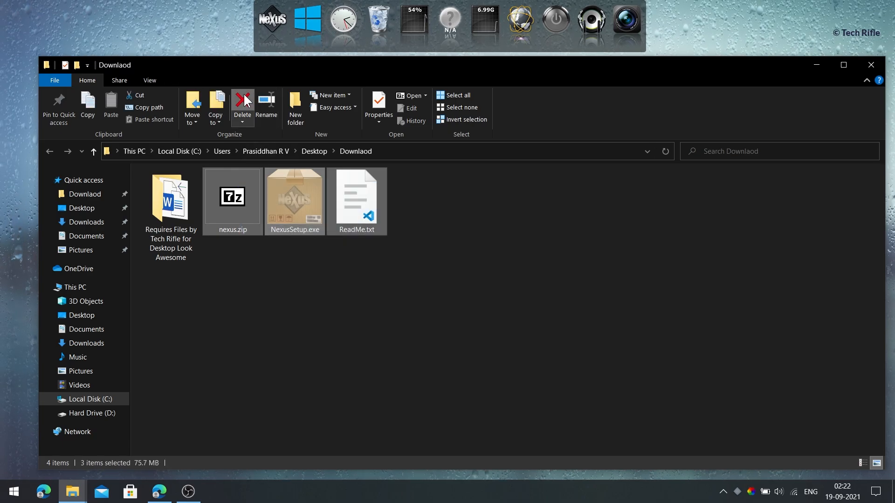
left_click(241, 100)
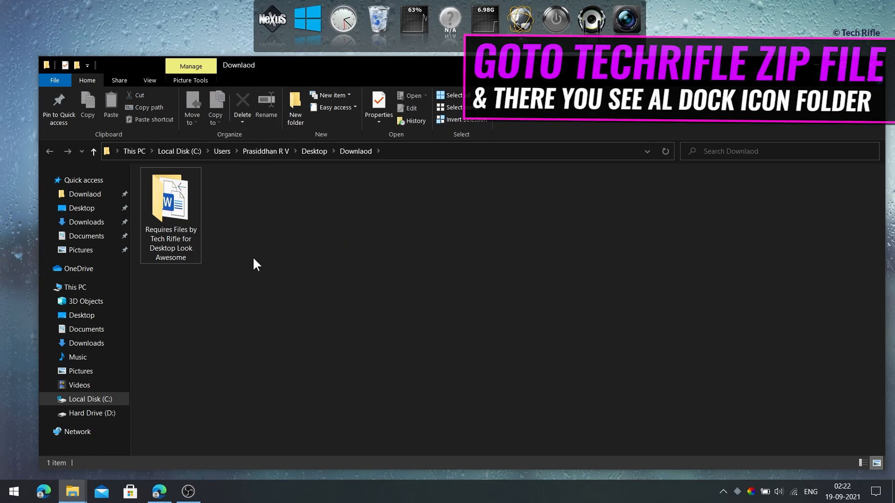
Open the Requires Files by Tech Rifle for Desktop Look Awesome folder and display its contents as large icons
left_click(169, 186)
double_click(169, 187)
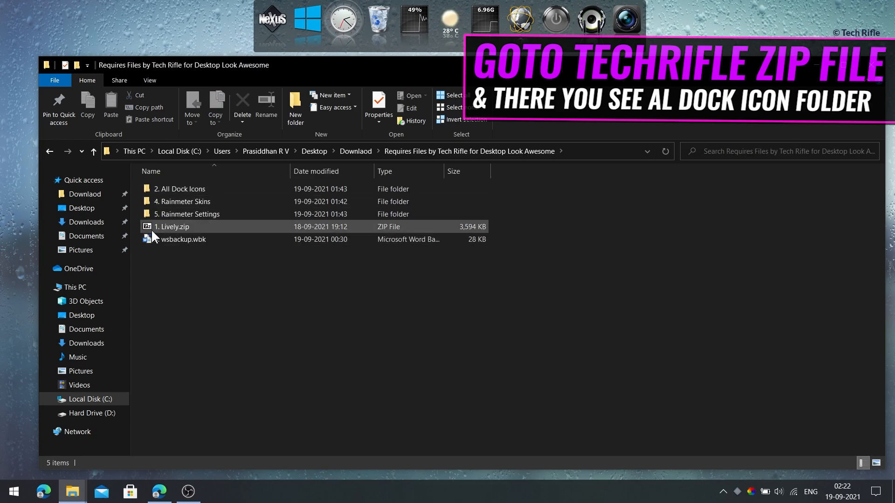
left_click(156, 188)
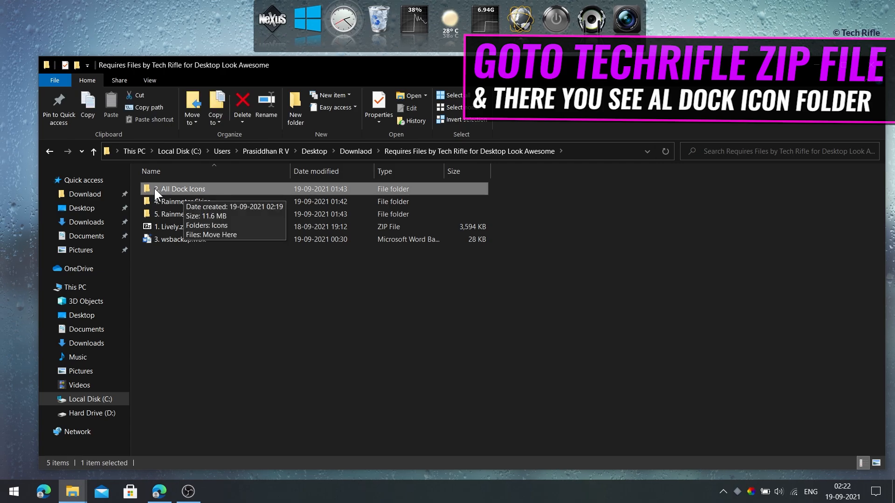
right_click(191, 275)
mouse_move(217, 29)
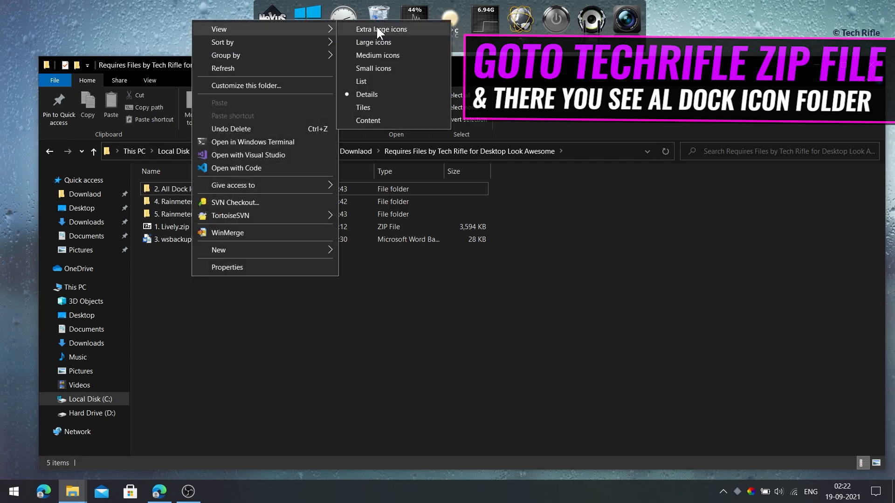
left_click(376, 43)
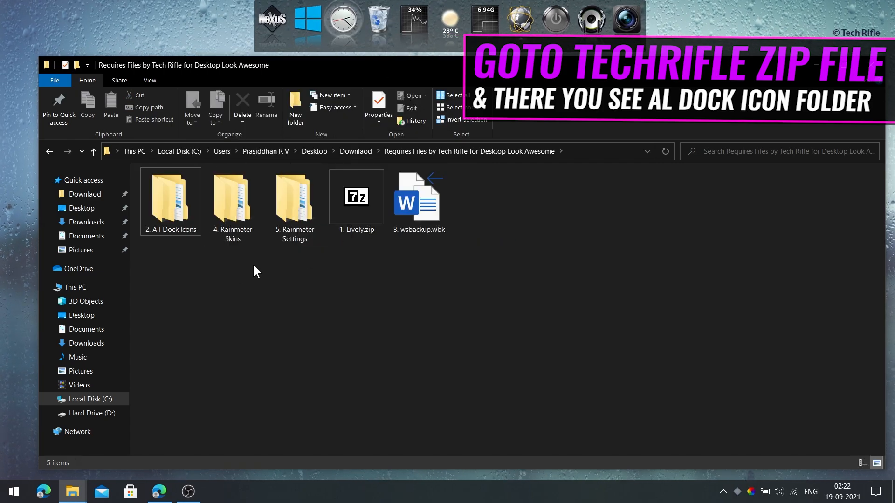
Show the 2. All Dock Icons folder as large icons and move its Icons folder into the Move Here drive shortcut
double_click(166, 212)
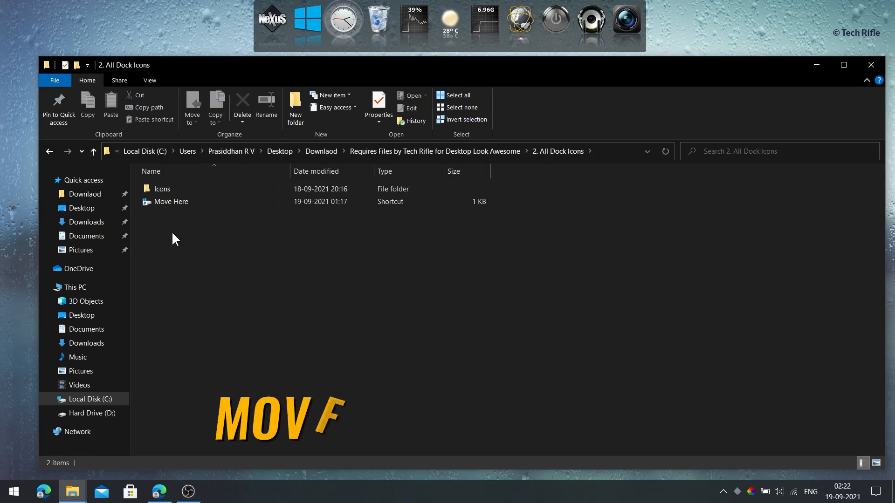
left_click(147, 80)
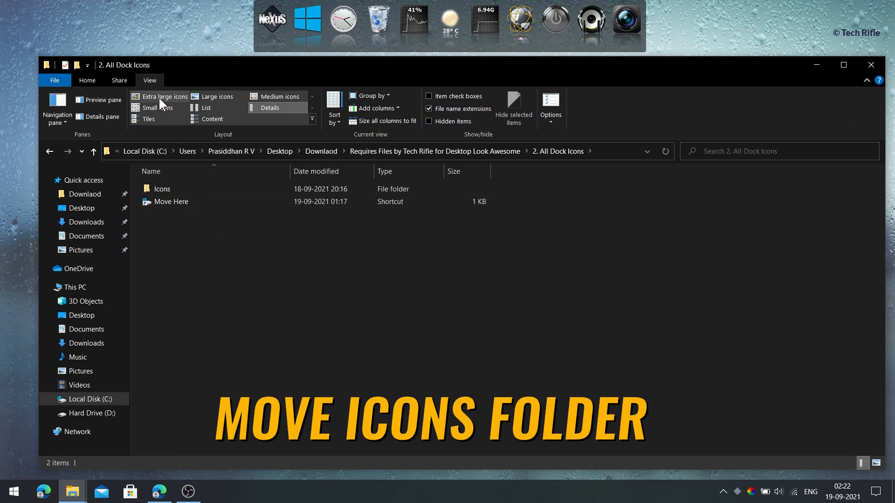
left_click(207, 96)
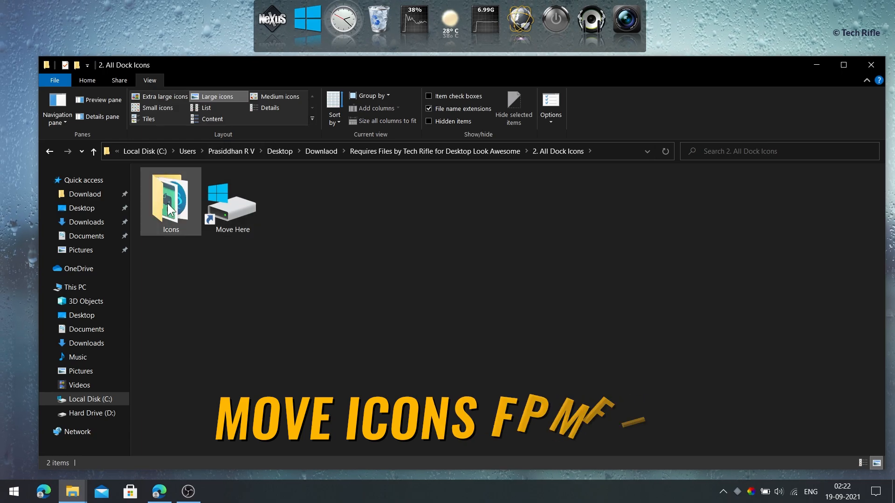
left_click_drag(162, 192, 225, 211)
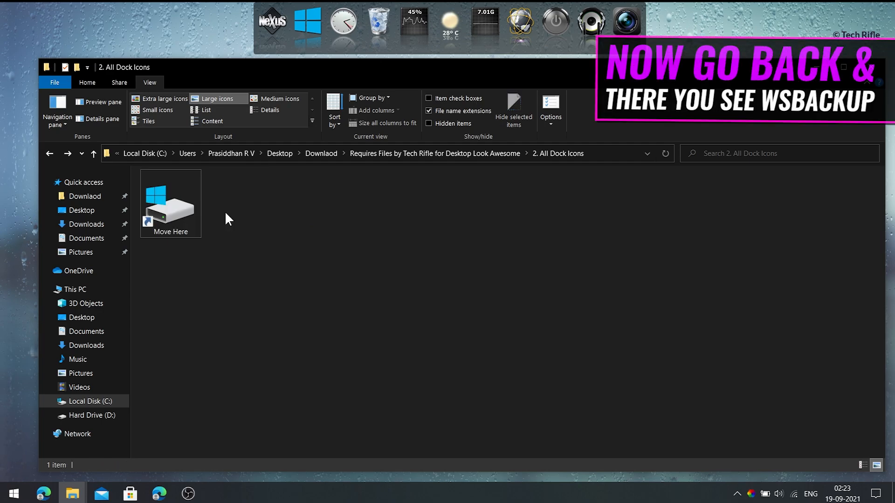
Return to the Requires Files by Tech Rifle for Desktop Look Awesome folder and delete the 2. All Dock Icons folder
left_click(49, 152)
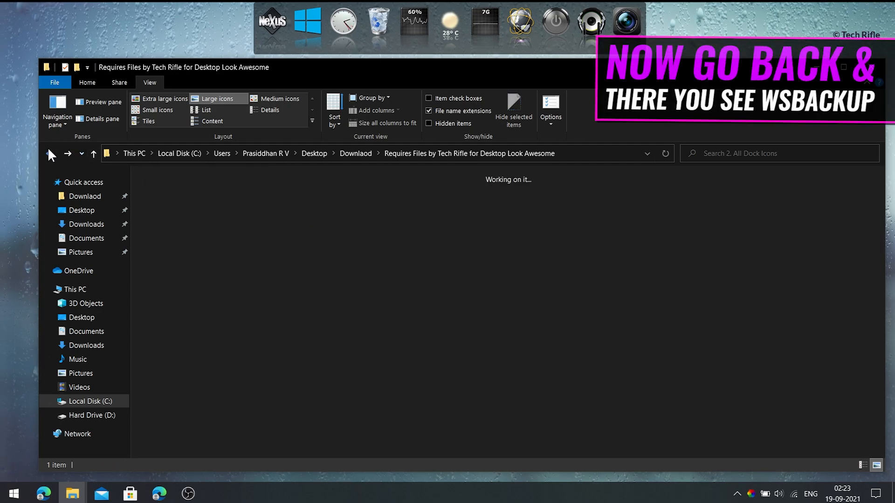
left_click(88, 83)
left_click(243, 112)
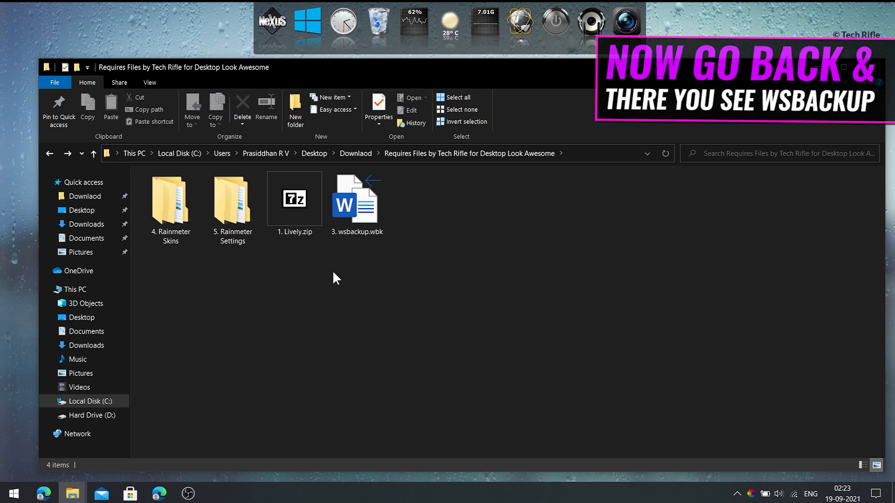
Restore the Nexus dock configuration from 3. wsbackup.wbk in the required files folder, then apply and close the Nexus preferences
left_click(347, 215)
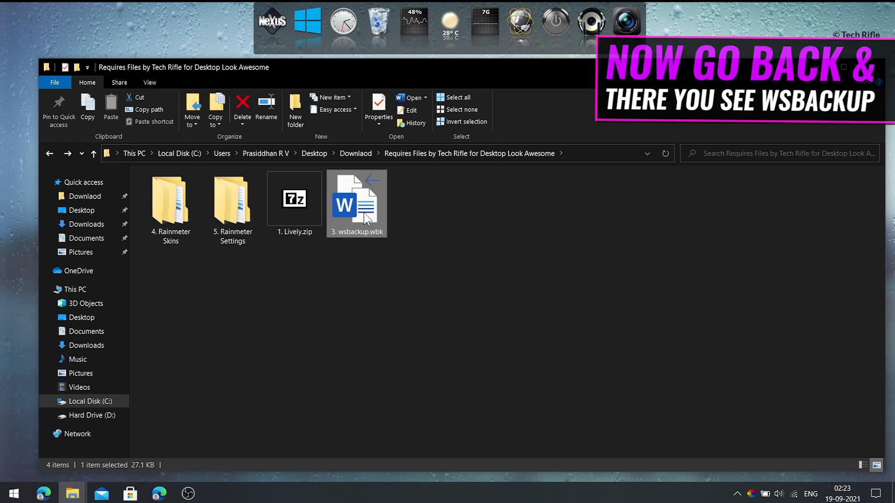
left_click(269, 27)
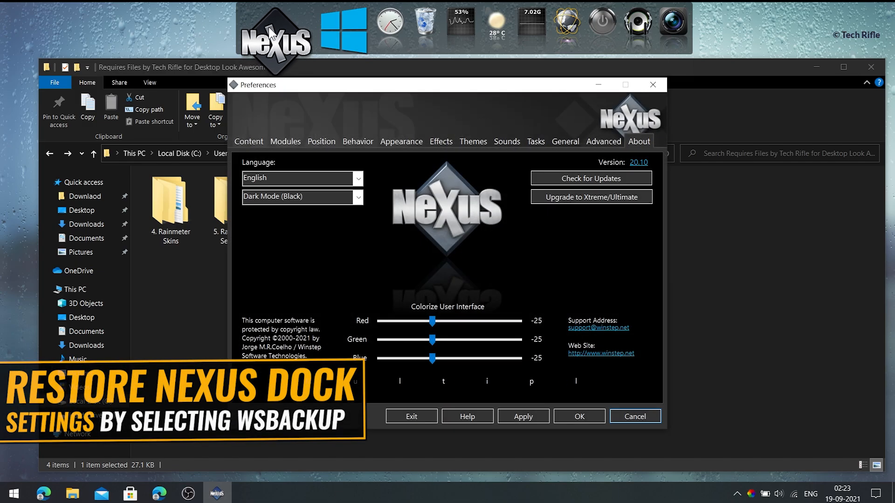
left_click(598, 142)
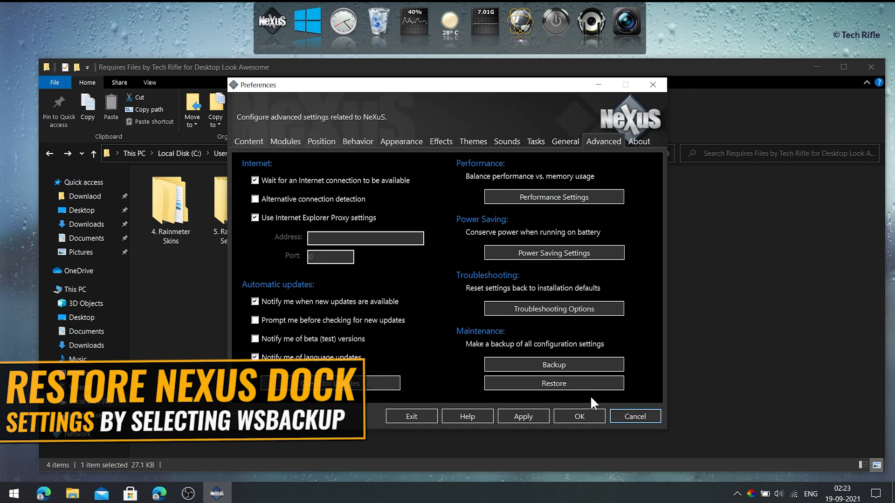
left_click(550, 382)
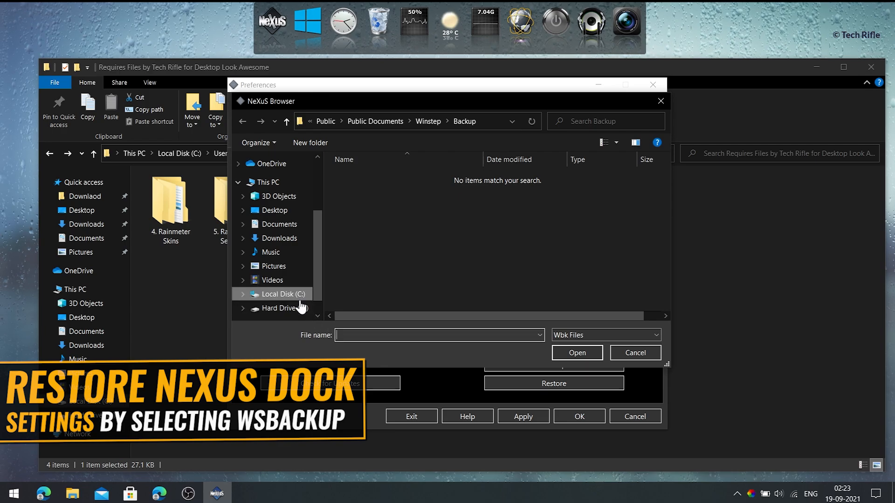
scroll(289, 201, "up", 3)
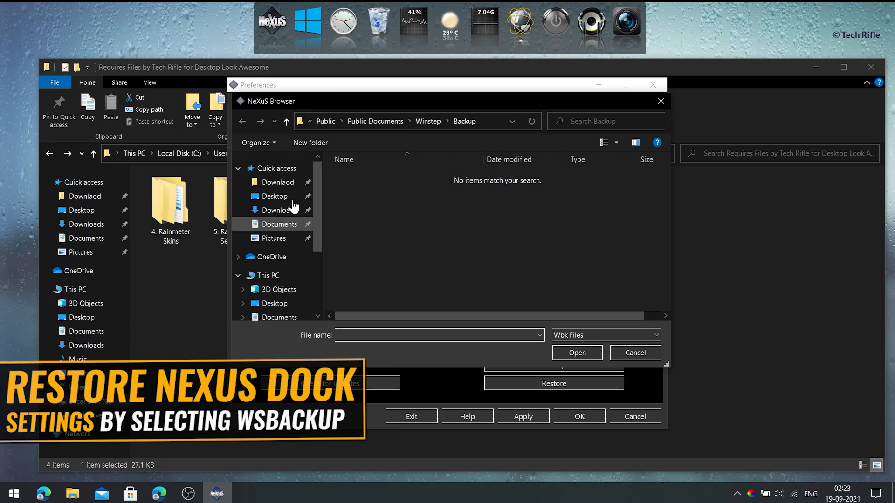
left_click(273, 183)
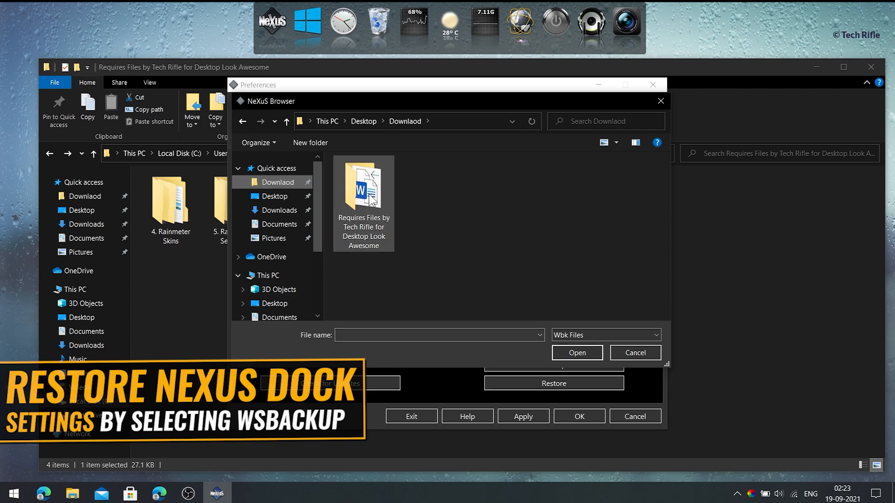
double_click(371, 200)
left_click(354, 203)
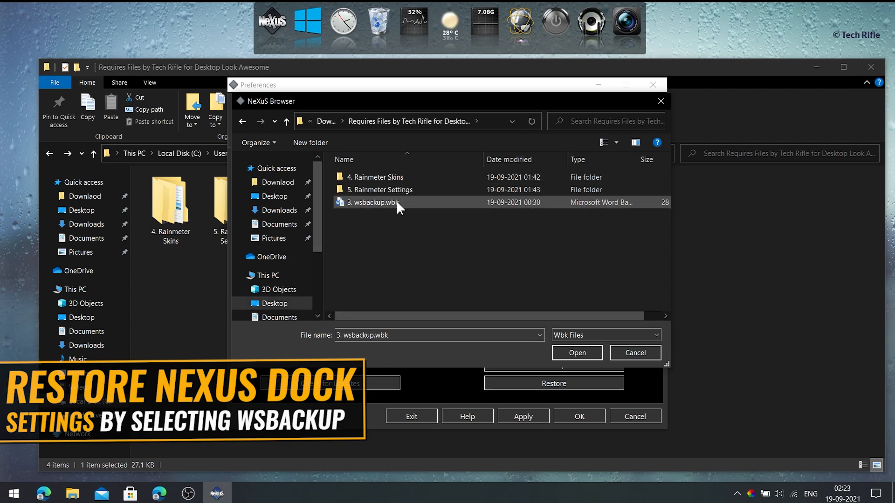
double_click(381, 203)
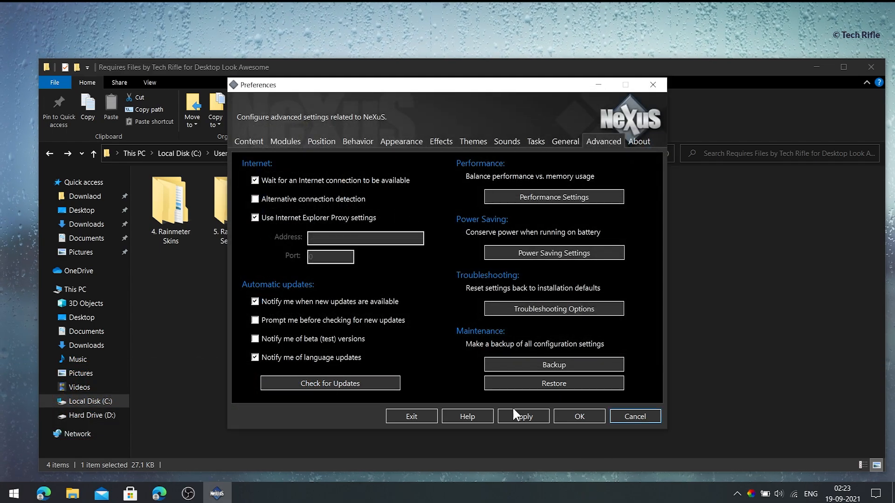
left_click(513, 408)
left_click(573, 414)
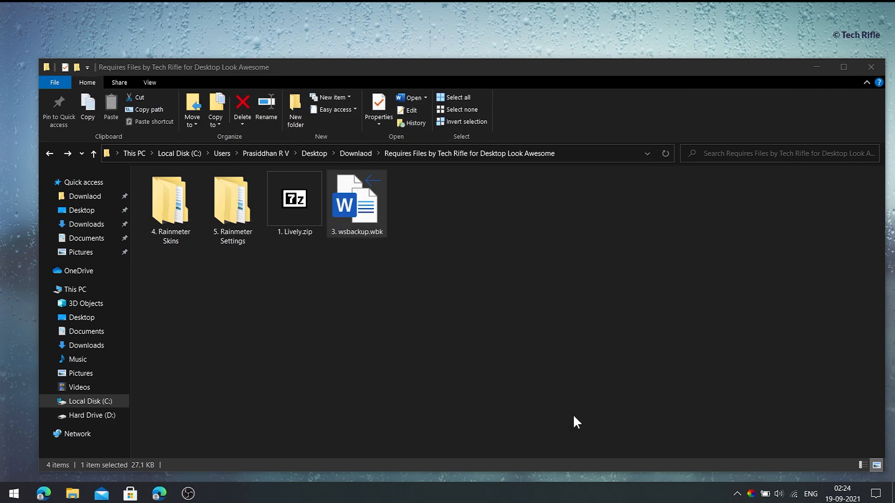
Delete 3. wsbackup.wbk and 1. Lively.zip from the required files folder and minimize the folder window
left_click(360, 186)
left_click(240, 104)
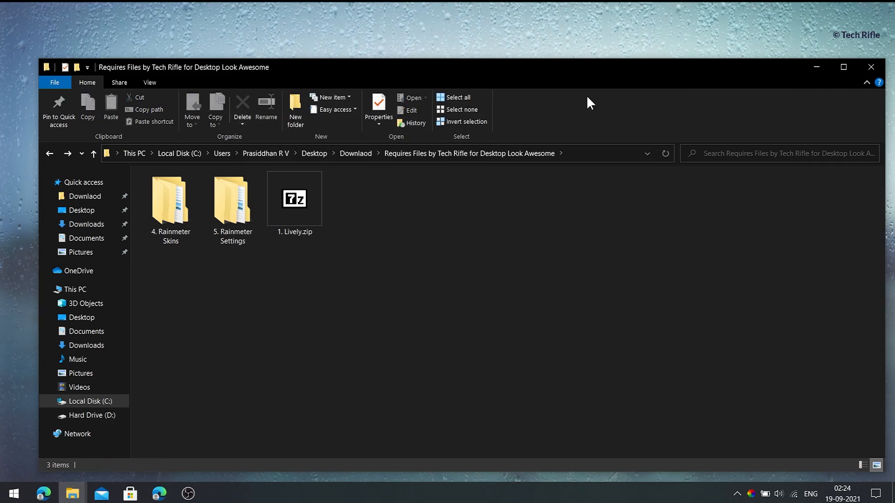
left_click(281, 200)
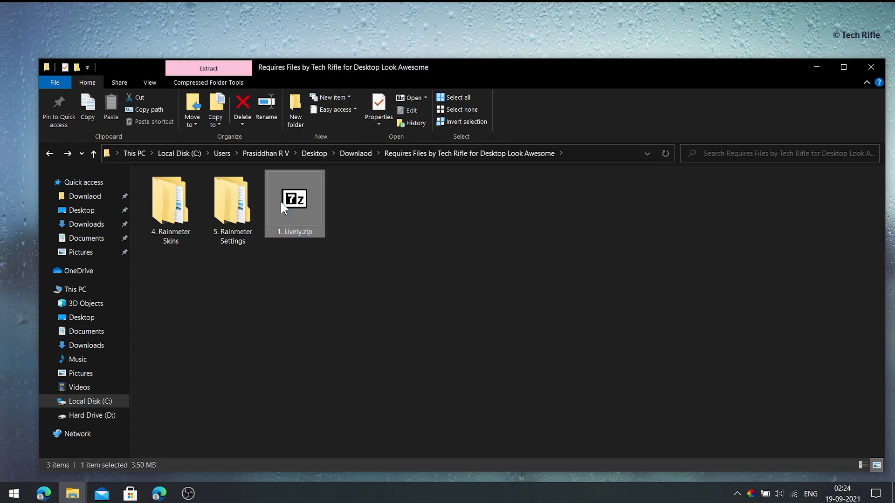
left_click(242, 103)
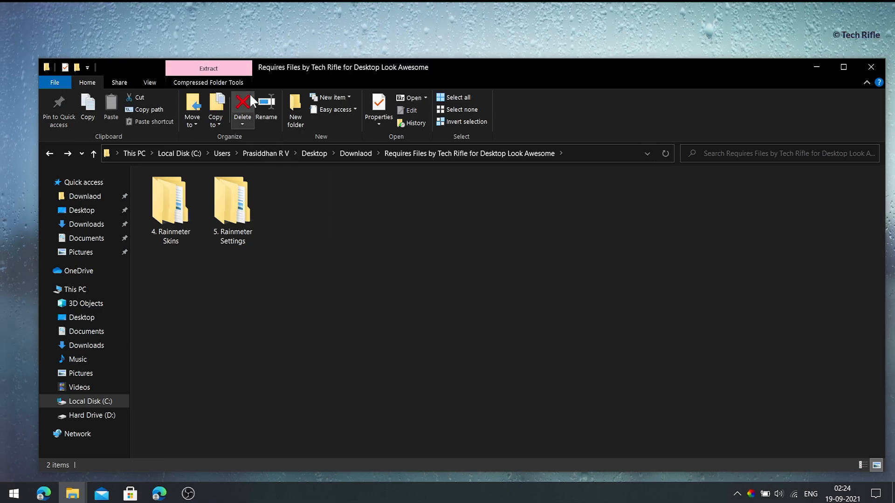
left_click(817, 67)
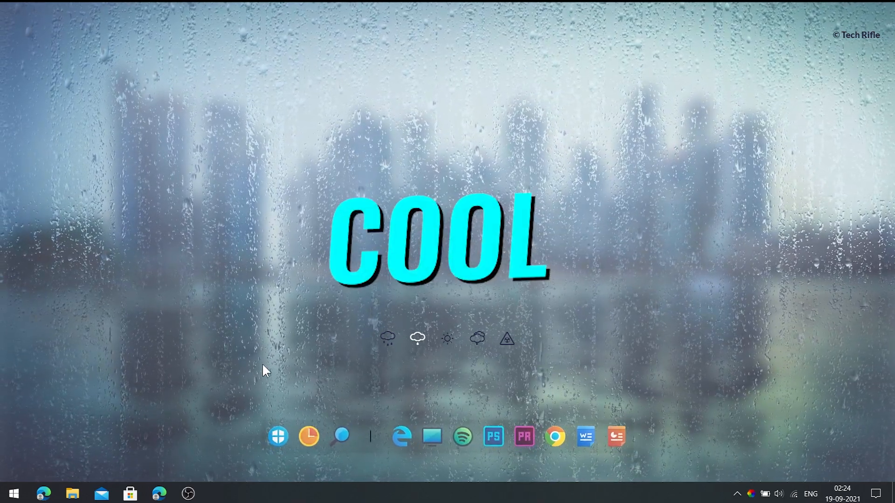
Try the storm-cloud weather on the live wallpaper and leave the wallpaper set to sunny
left_click(445, 339)
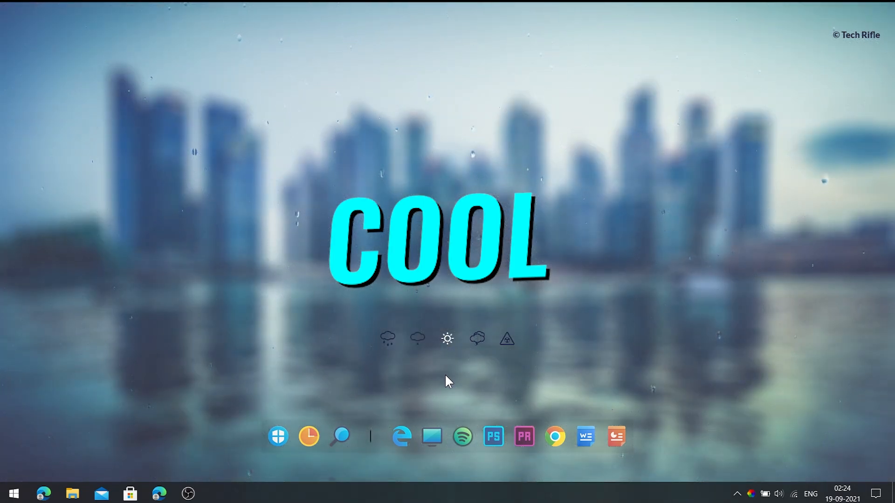
left_click(477, 339)
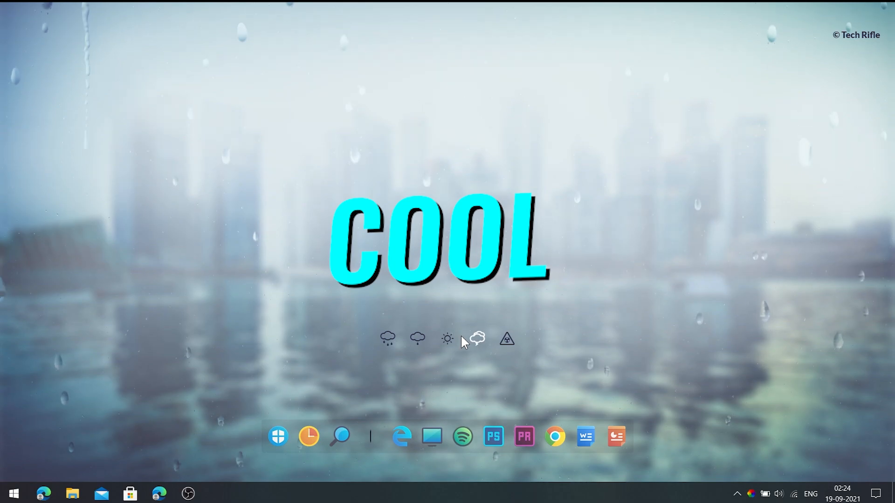
left_click(447, 339)
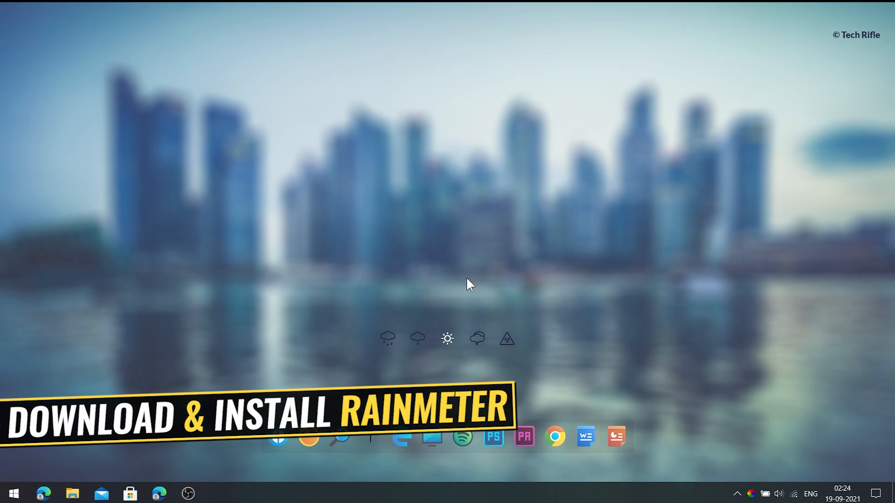
Switch to the Edge browser and download the Rainmeter 4.5.2 release from rainmeter.net
left_click(158, 495)
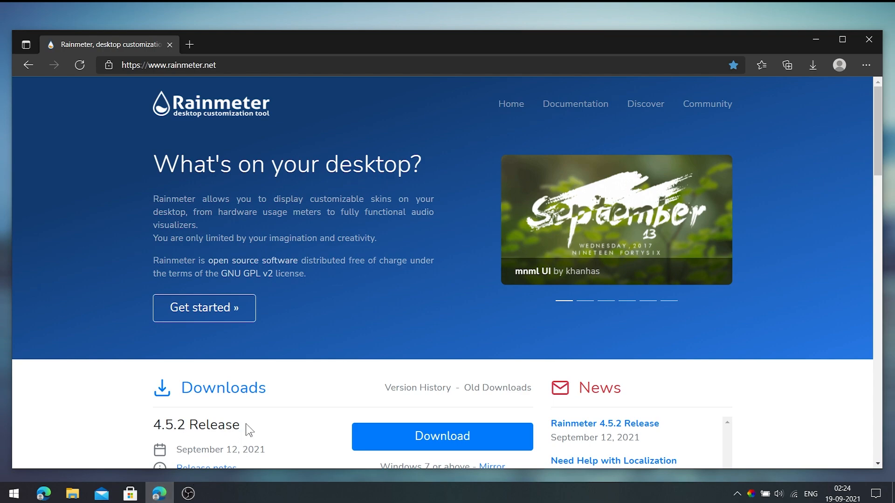
scroll(293, 333, "down", 3)
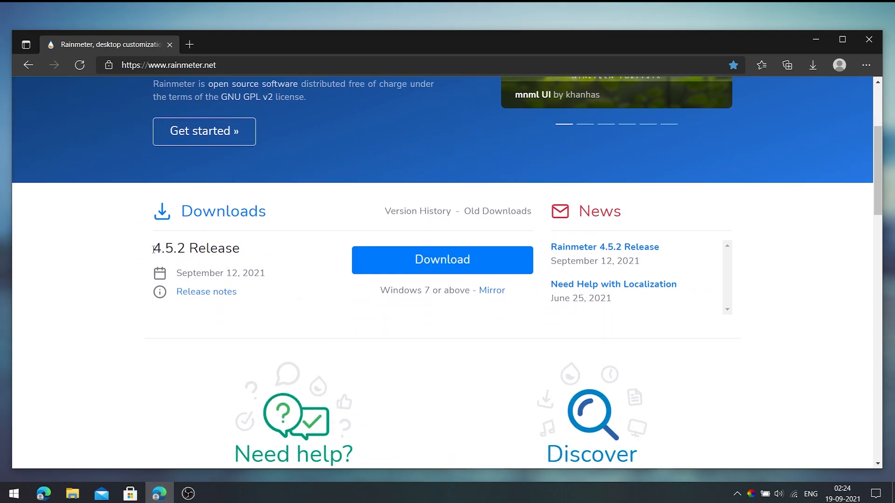
left_click_drag(180, 213, 249, 214)
left_click(278, 214)
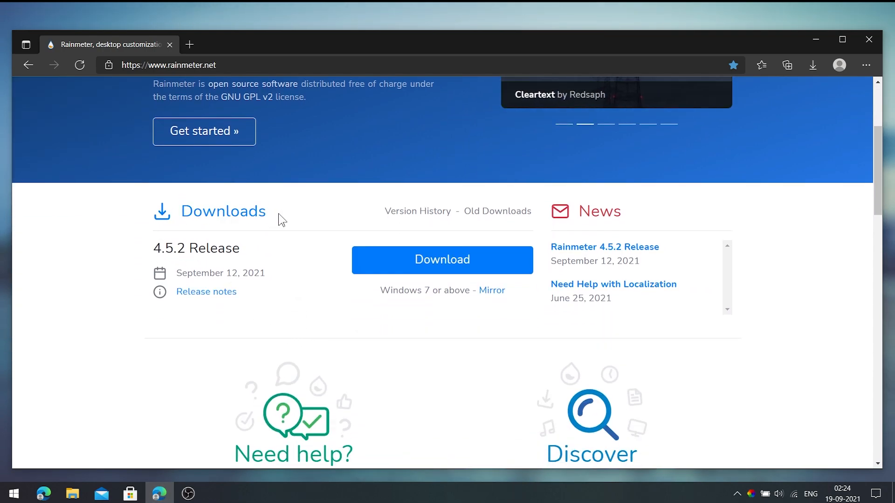
left_click(430, 266)
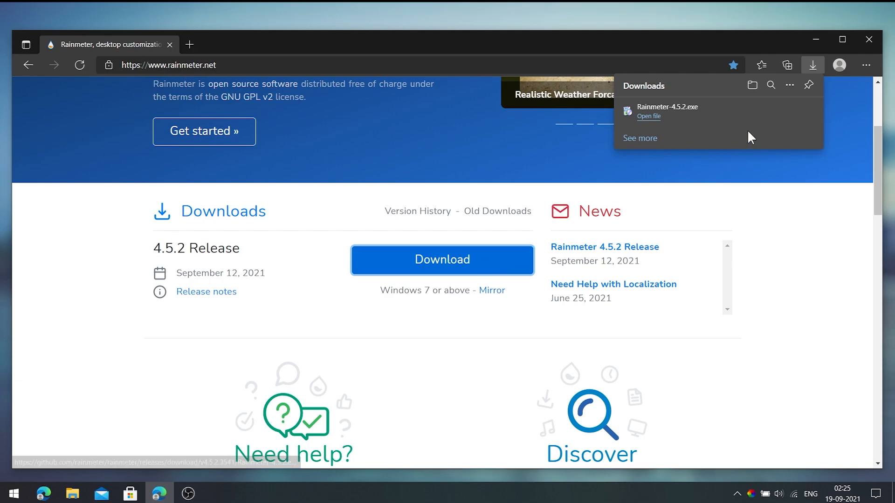
Run Rainmeter-4.5.2.exe from its download folder and install the 64-bit version in English to C:\Program Files\Rainmeter, launching on startup
left_click(771, 112)
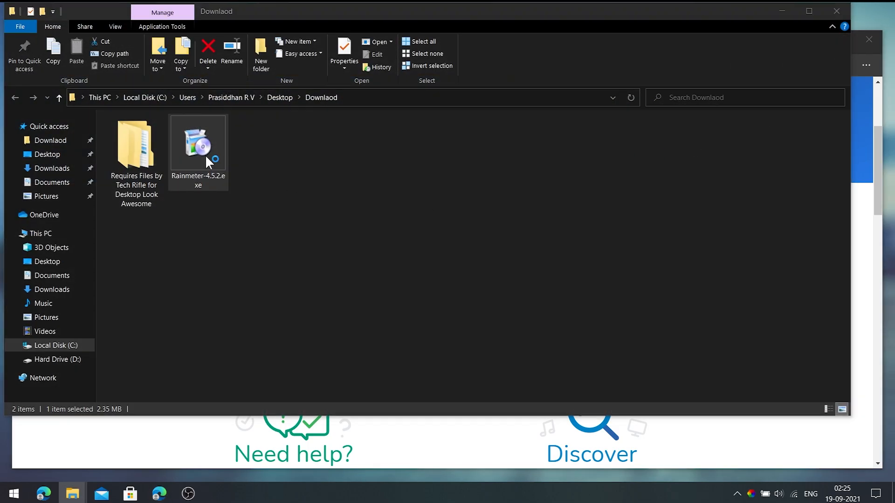
double_click(205, 155)
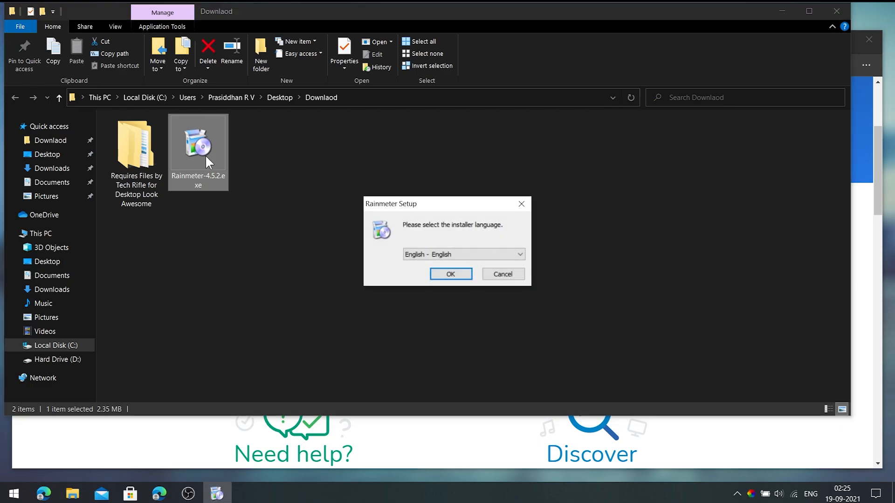
left_click(441, 273)
left_click(494, 339)
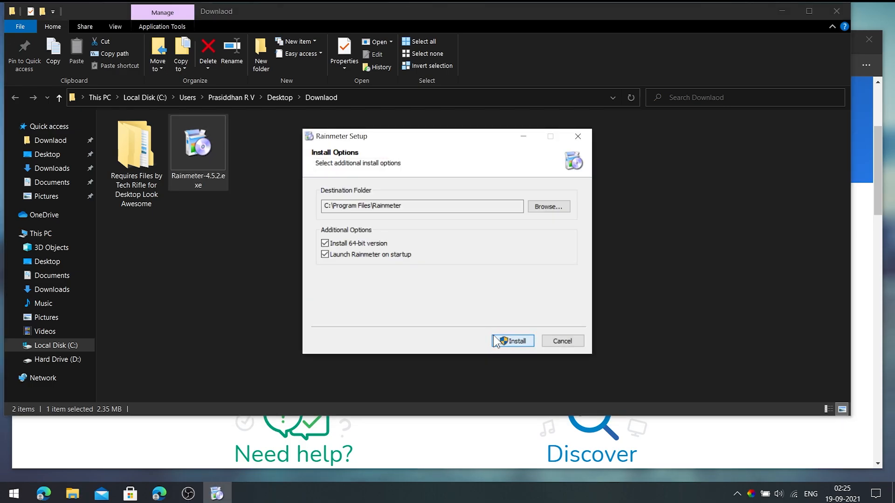
left_click(494, 341)
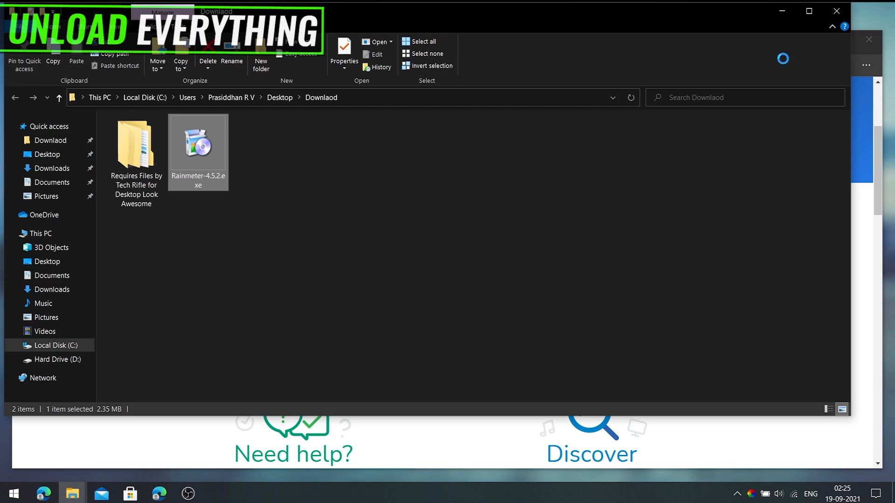
Clear the open windows off the desktop and unload Rainmeter's default Welcome, System, Disks and Clock skins
left_click(831, 12)
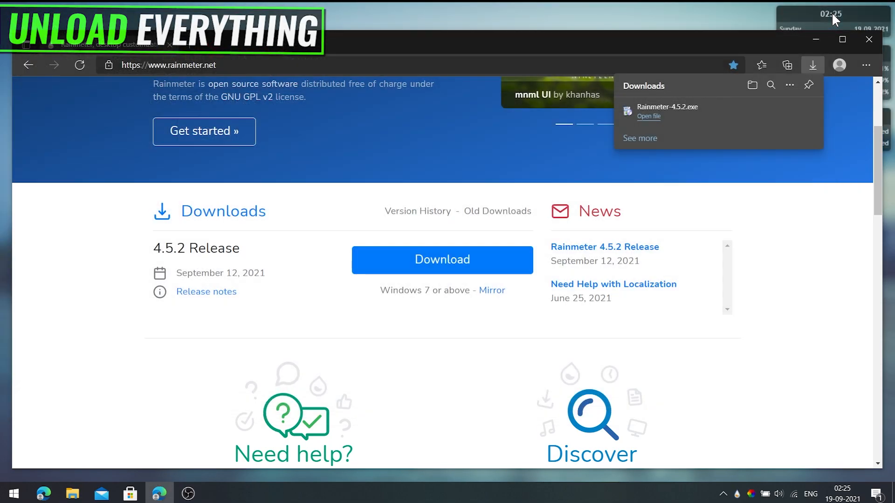
left_click(816, 39)
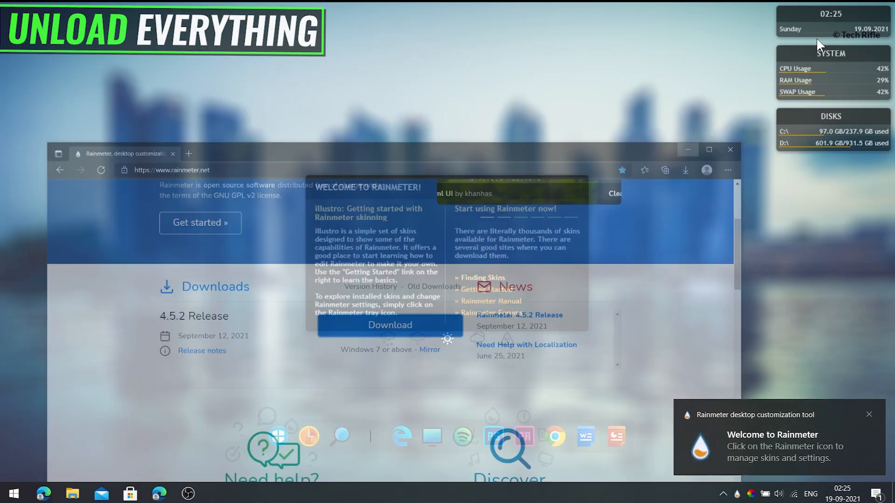
right_click(538, 234)
left_click(573, 357)
right_click(820, 58)
left_click(832, 194)
right_click(836, 33)
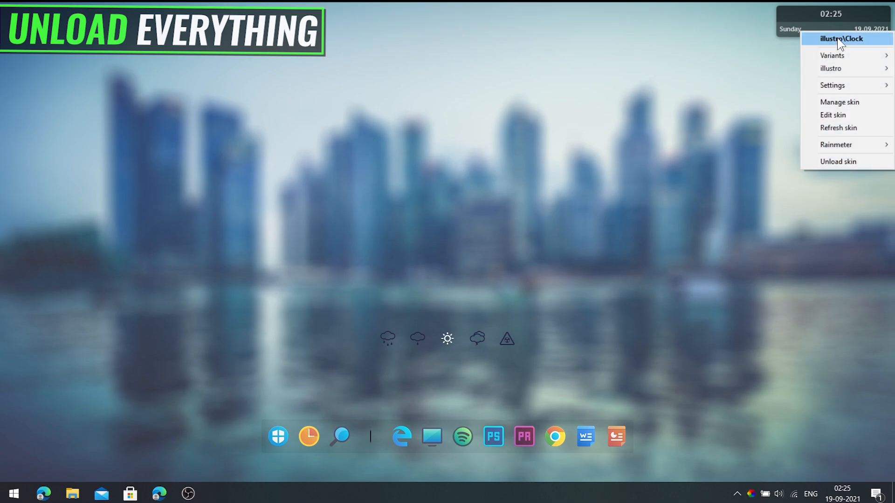
left_click(855, 158)
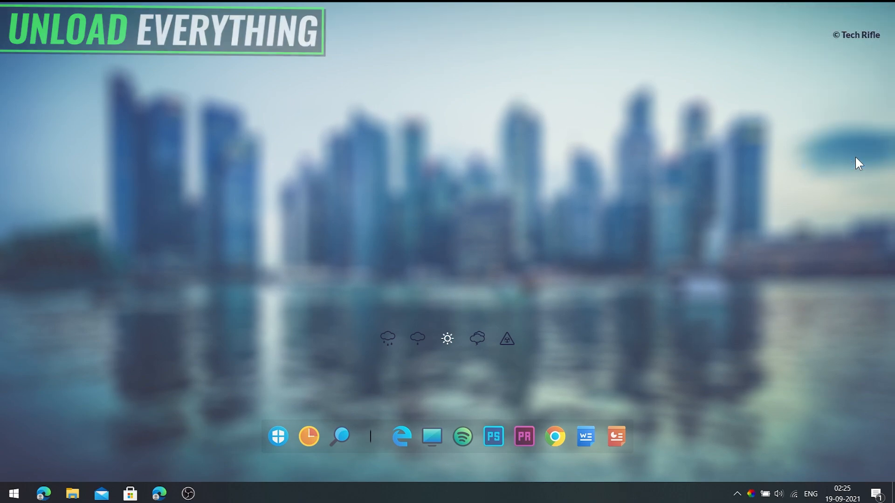
Switch to the Edge browser and download the Small Clean Weather Animated! Rainmeter skin from its DeviantArt page
left_click(159, 494)
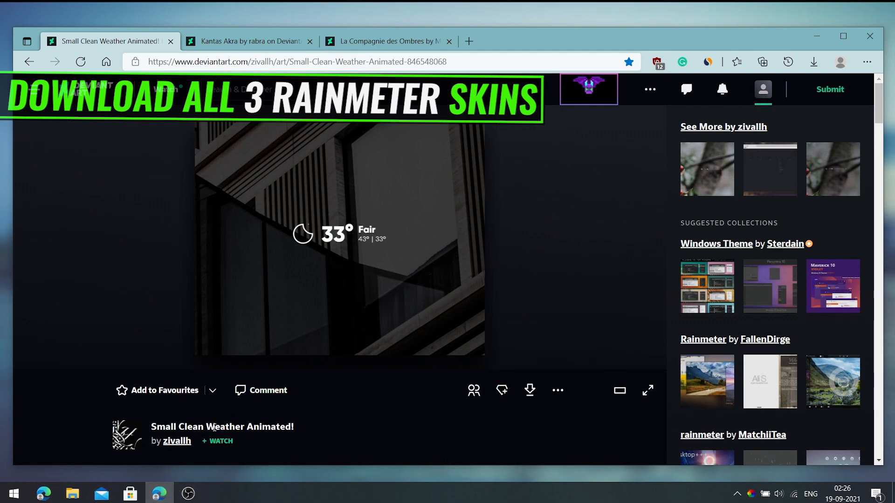
left_click_drag(303, 428, 147, 427)
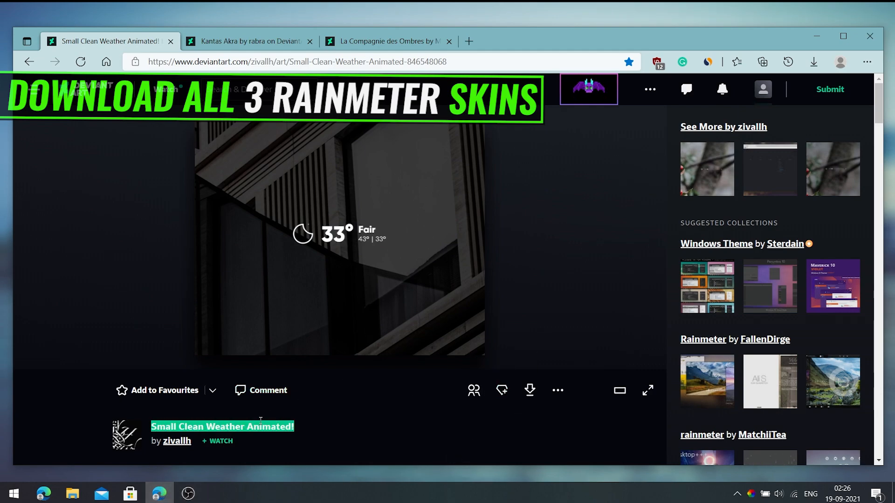
left_click(407, 423)
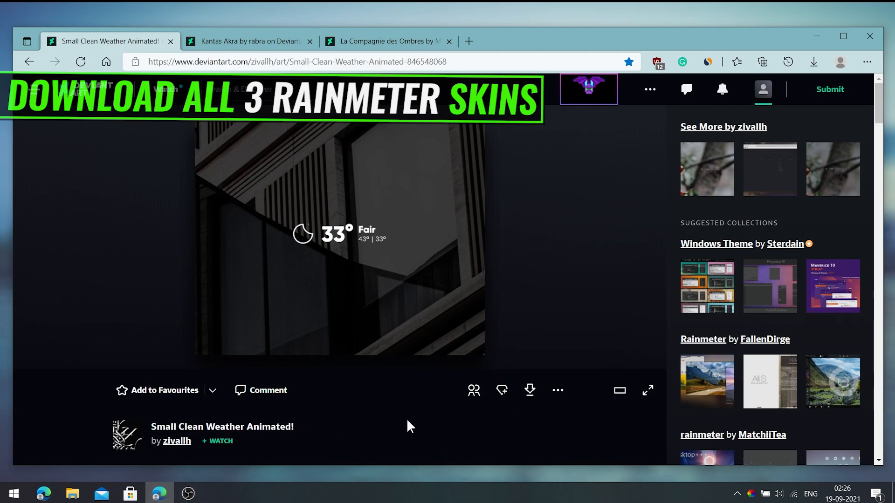
left_click(530, 391)
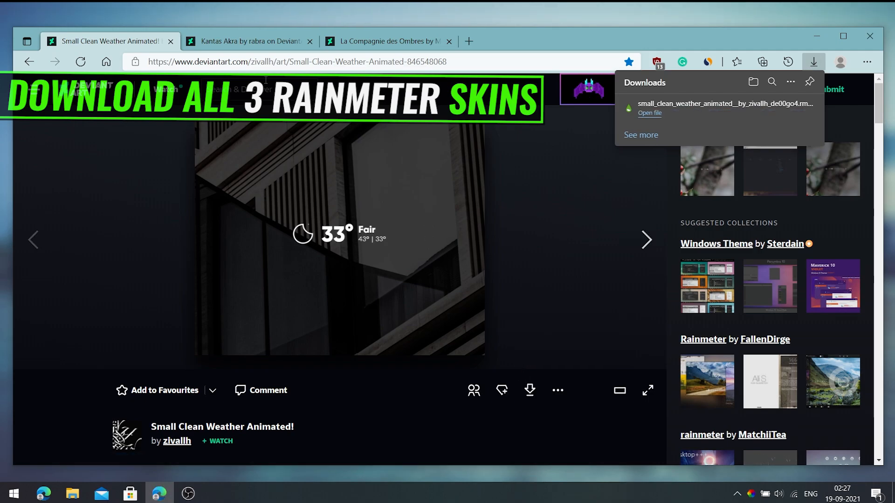
Download the Kantas Akra and La Compagnie des Ombres Rainmeter skins from their open DeviantArt pages
left_click(239, 46)
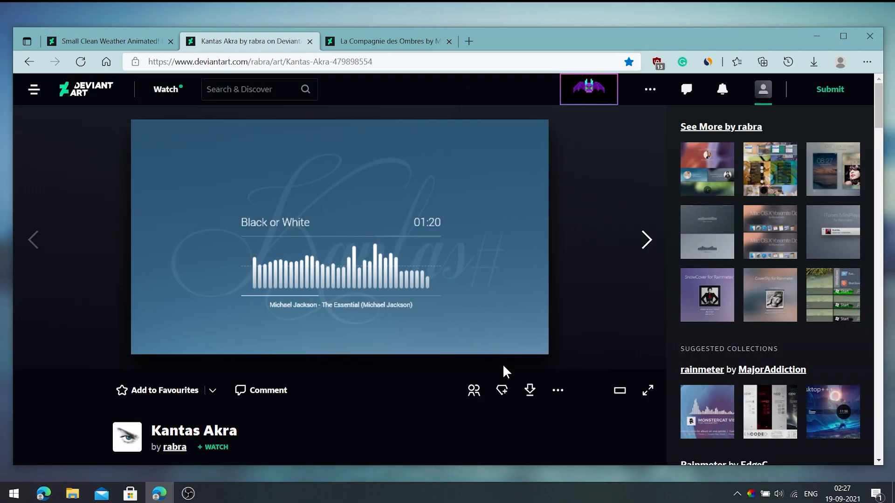
left_click(529, 393)
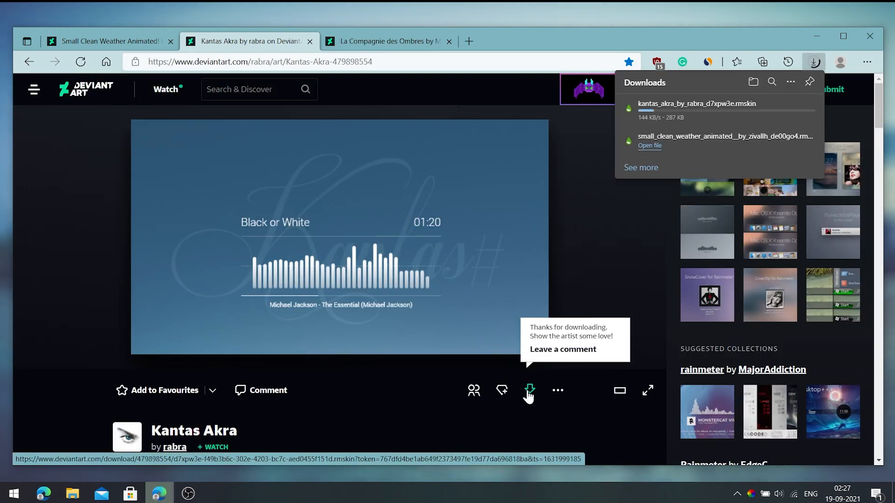
left_click(399, 42)
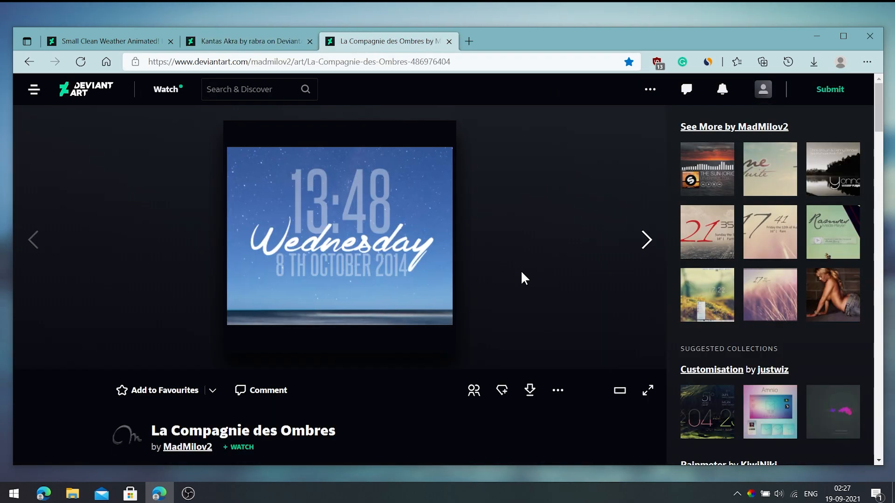
left_click(530, 392)
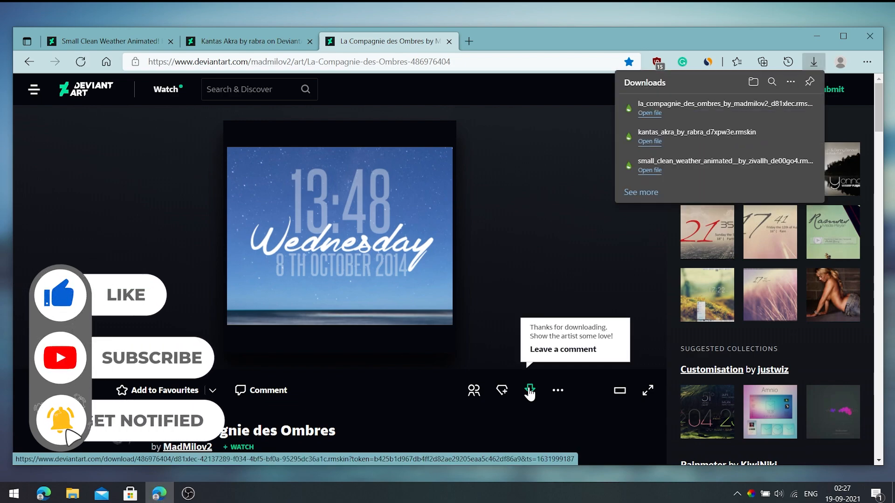
mouse_move(779, 115)
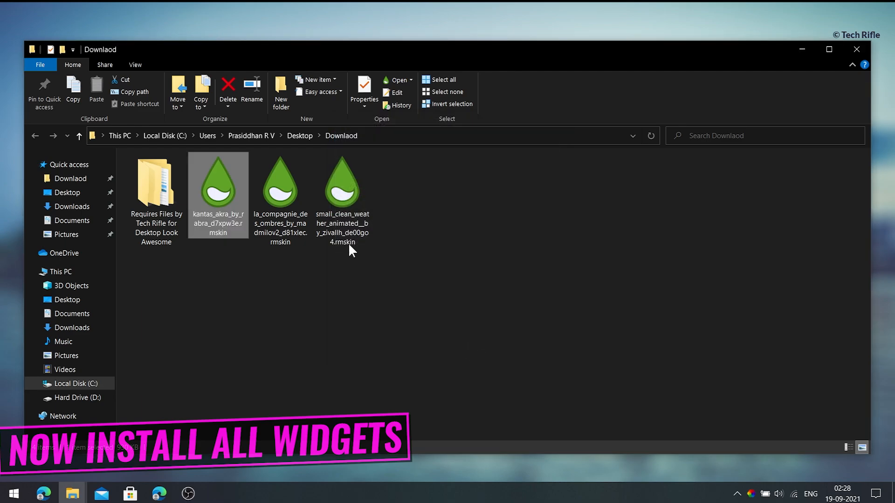
Install the La Compagnie des Ombres - Clock skin from its .rmskin file without loading the included skins
double_click(294, 195)
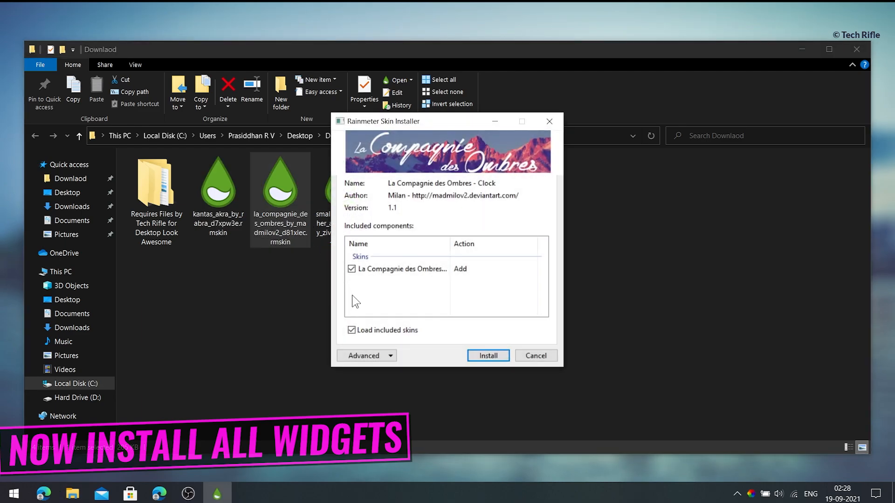
left_click(386, 334)
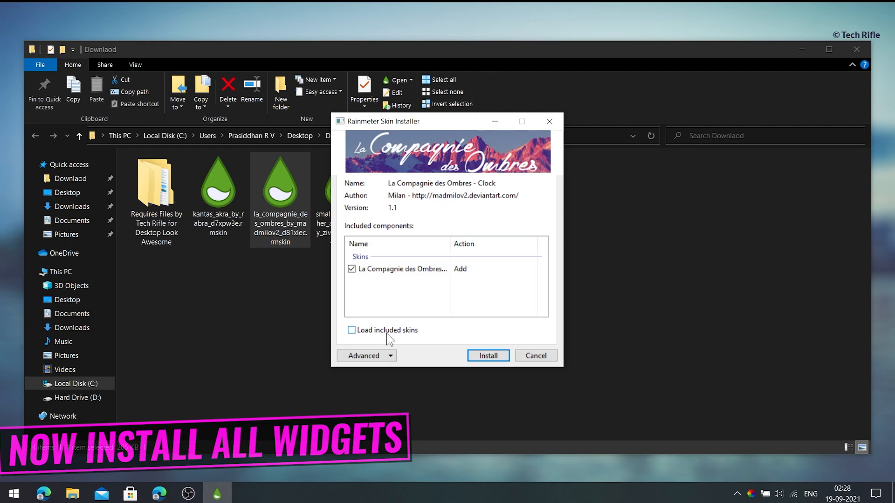
left_click(480, 356)
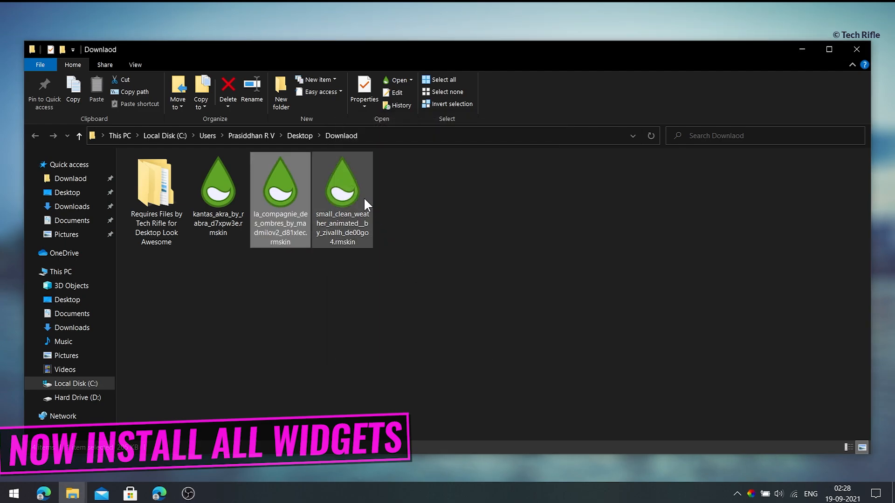
Run the small_clean_weather_animated skin package and delete the three .rmskin files from the Downlaod folder
double_click(361, 196)
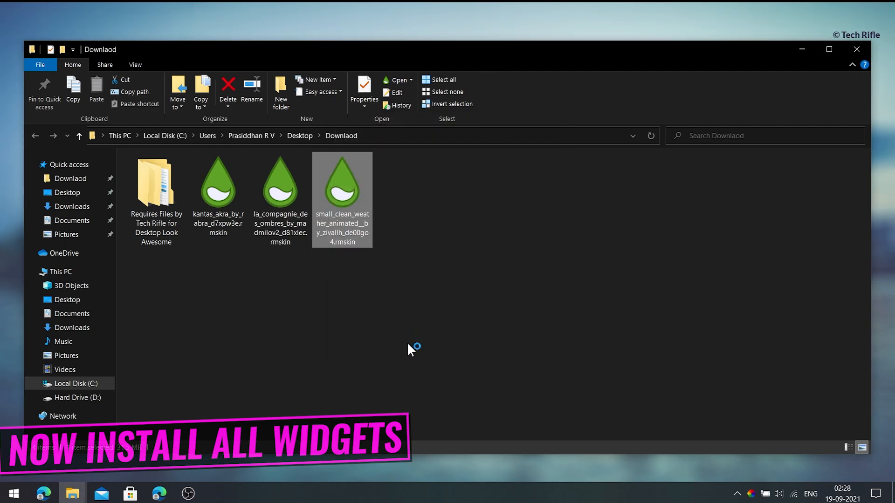
left_click(228, 89)
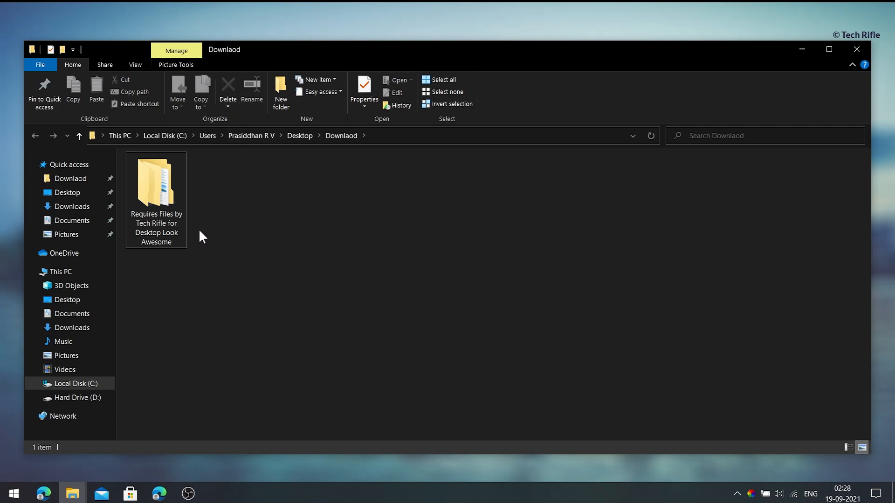
Open 4. Rainmeter Skins inside the Requires Files by Tech Rifle for Desktop Look Awesome folder and show its contents as large icons
left_click(181, 217)
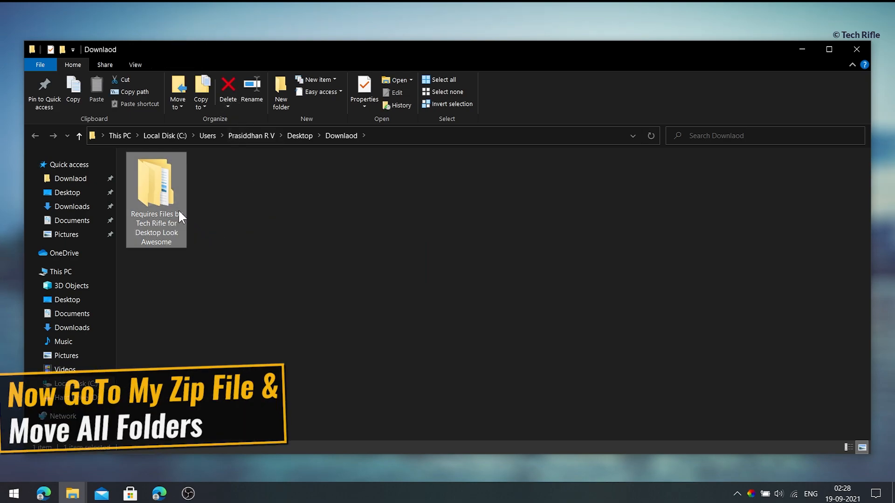
double_click(165, 204)
double_click(172, 211)
left_click_drag(509, 183, 193, 172)
right_click(253, 250)
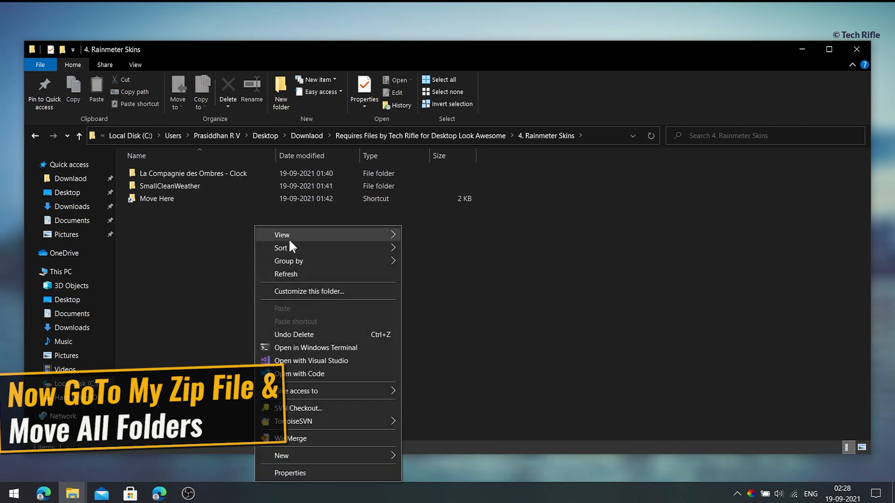
mouse_move(289, 235)
left_click(435, 249)
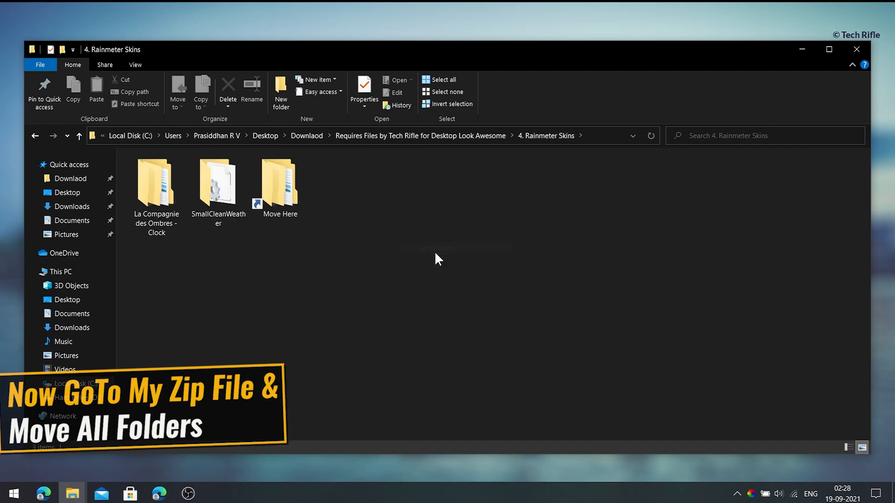
Move the La Compagnie des Ombres - Clock and SmallCleanWeather folders into Move Here, and delete the 4. Rainmeter Skins folder
left_click_drag(227, 276, 133, 174)
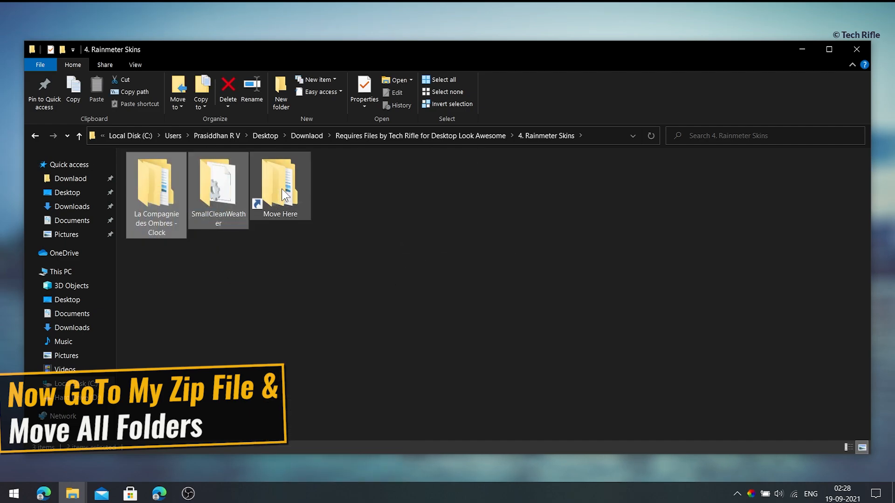
left_click_drag(233, 189, 280, 186)
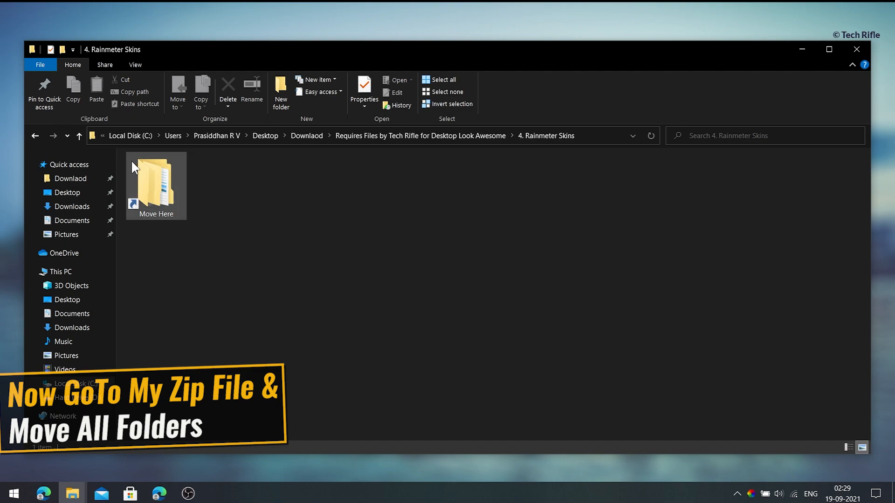
left_click(33, 139)
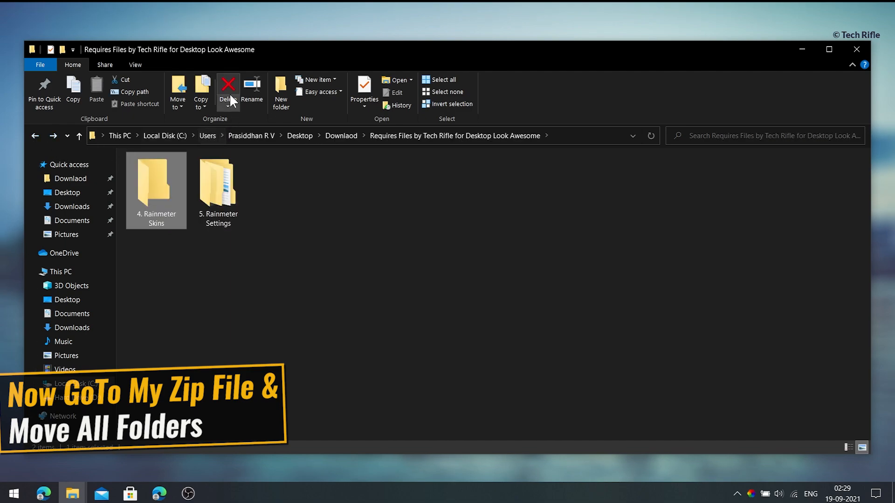
left_click(228, 85)
Open the 5. Rainmeter Settings folder with large icons and move its settings item into the Move Here shortcut
double_click(160, 203)
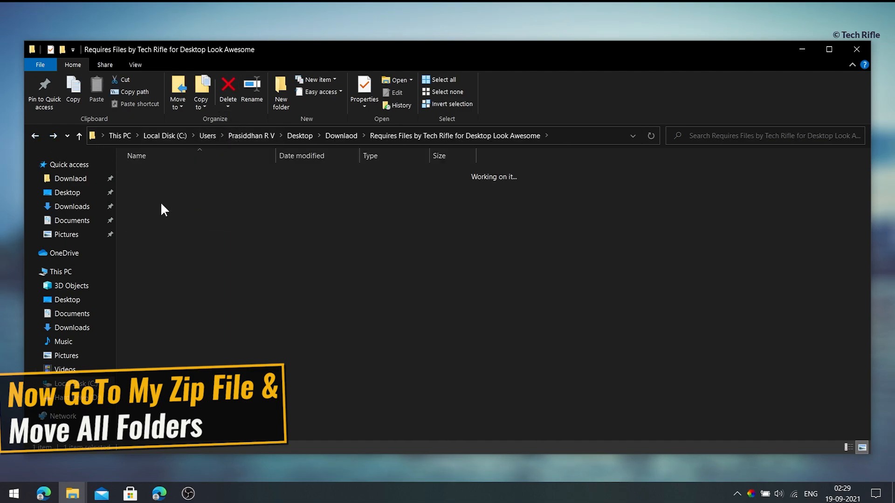
left_click(861, 447)
left_click_drag(156, 186, 220, 185)
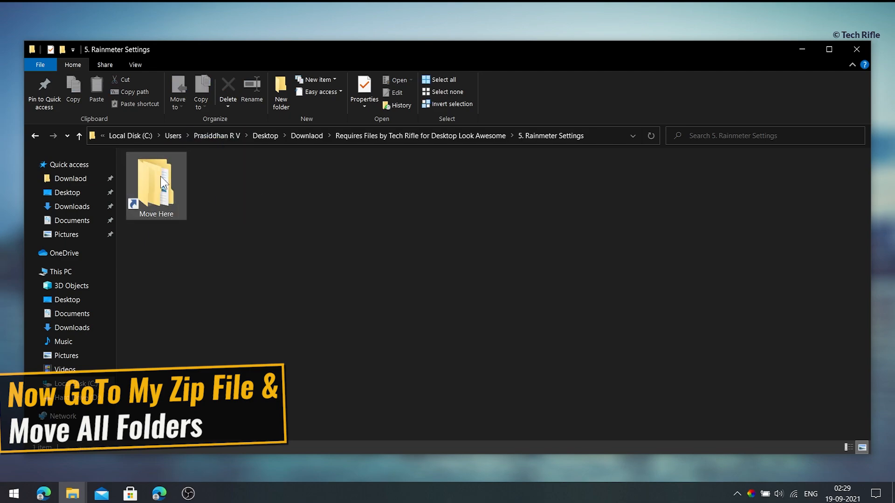
left_click(36, 135)
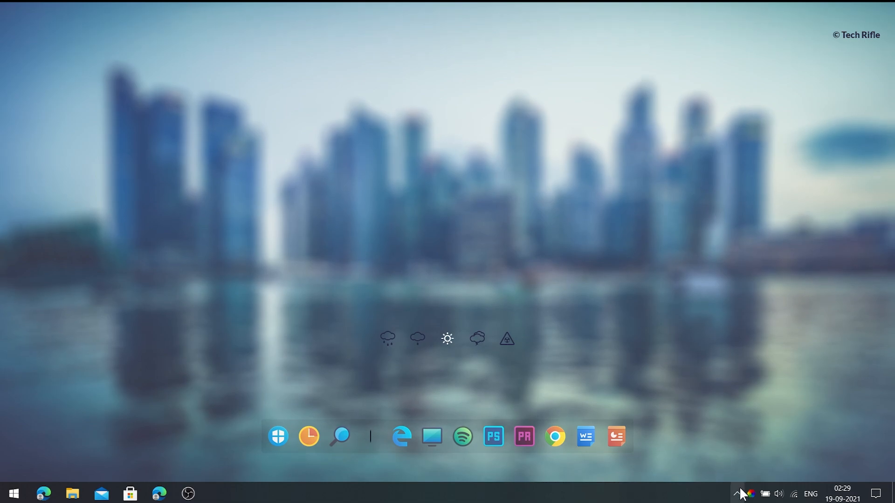
Bring the Rainmeter icon out of the hidden system tray icons onto the taskbar's notification area
left_click(736, 494)
left_click_drag(742, 467, 737, 494)
left_click(781, 438)
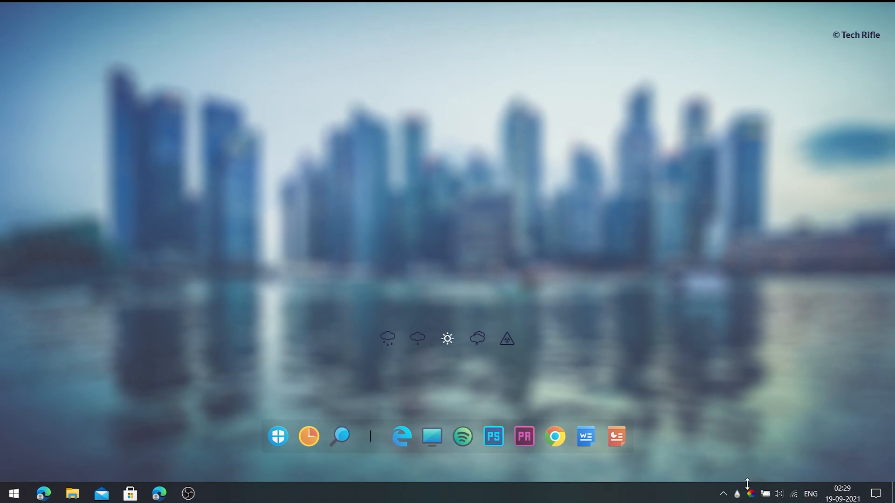